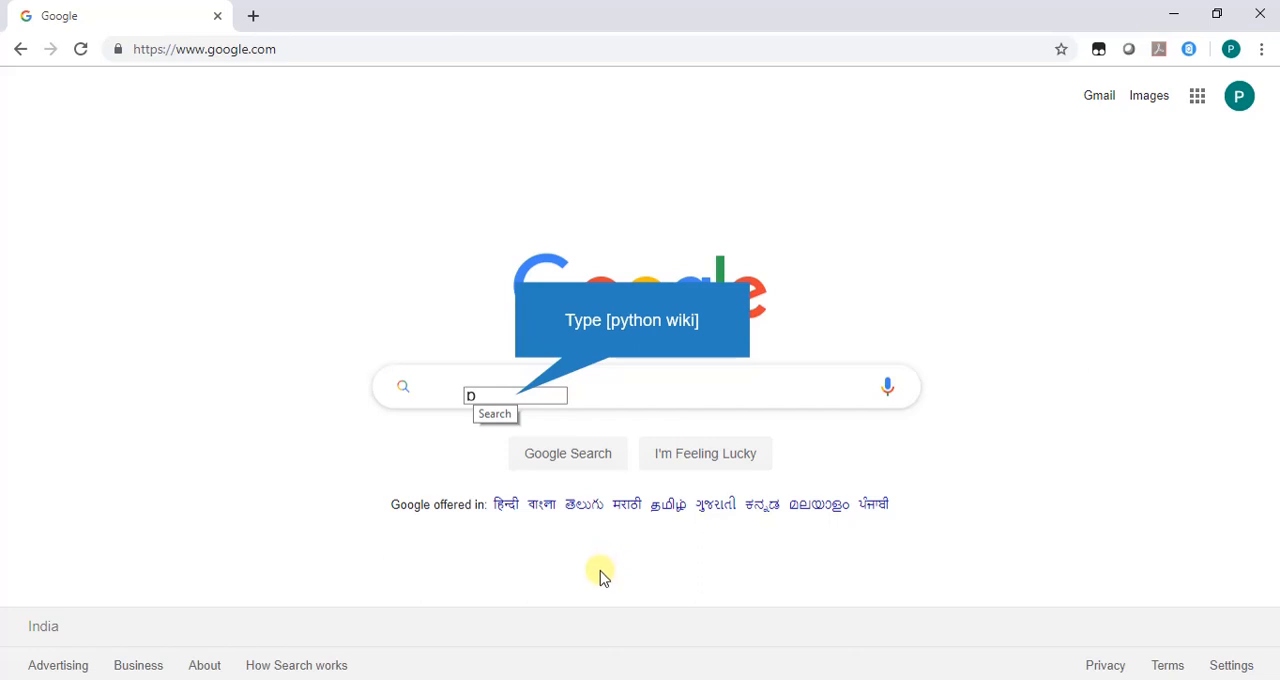
Search Google for "python wiki", choose the "python wikipedia" suggestion and open the Python (programming language) Wikipedia article.
{"action": "type", "text": "V"}
{"action": "type", "text": "t"}
{"action": "type", "text": "h"}
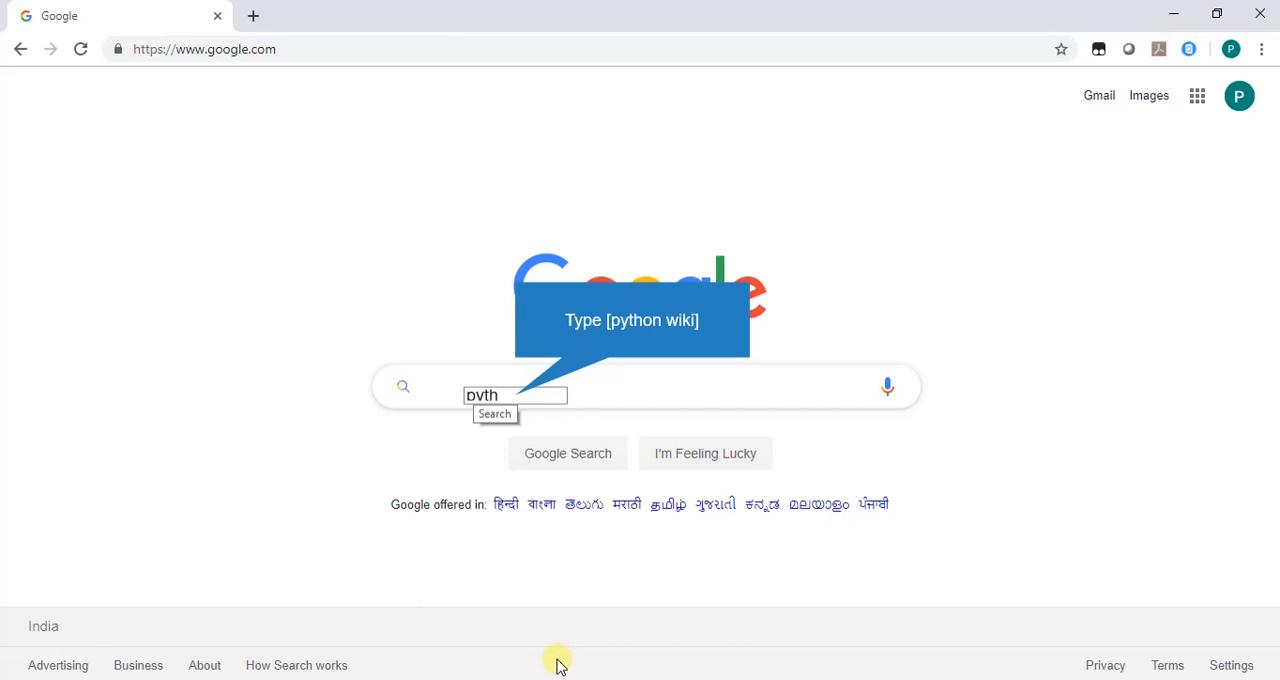
{"action": "type", "text": "o"}
{"action": "type", "text": "n"}
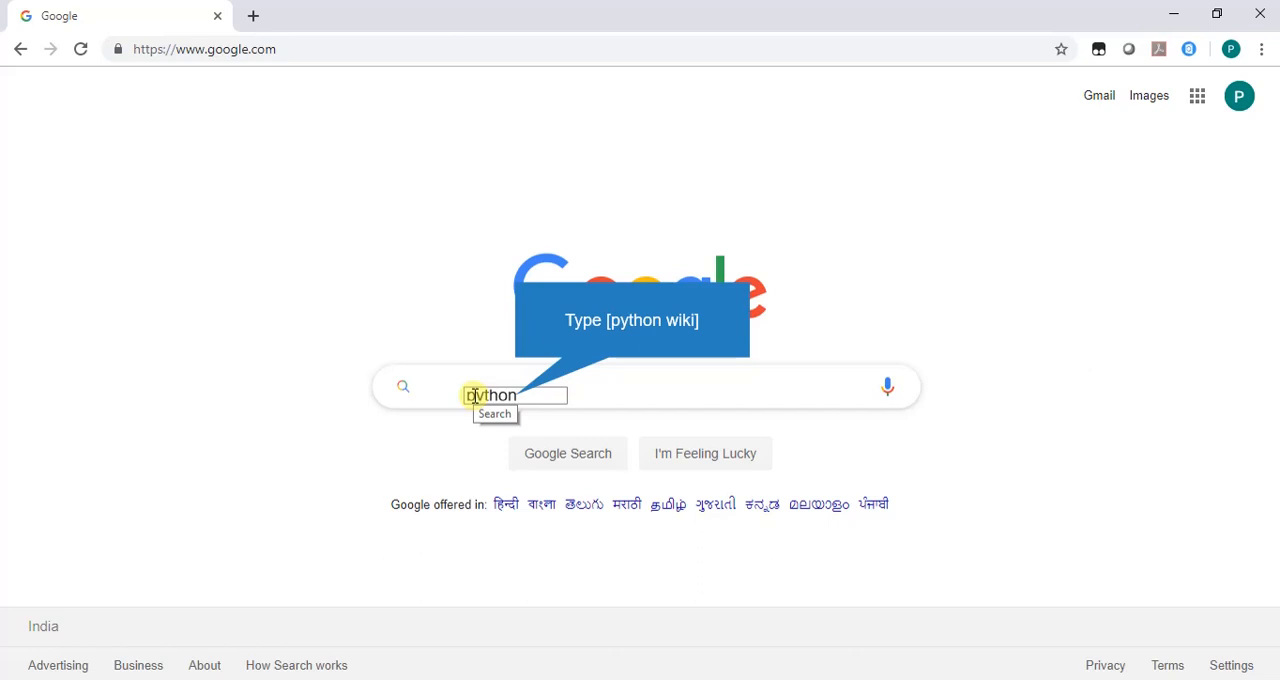
{"action": "type", "text": "wik"}
{"action": "type", "text": "i"}
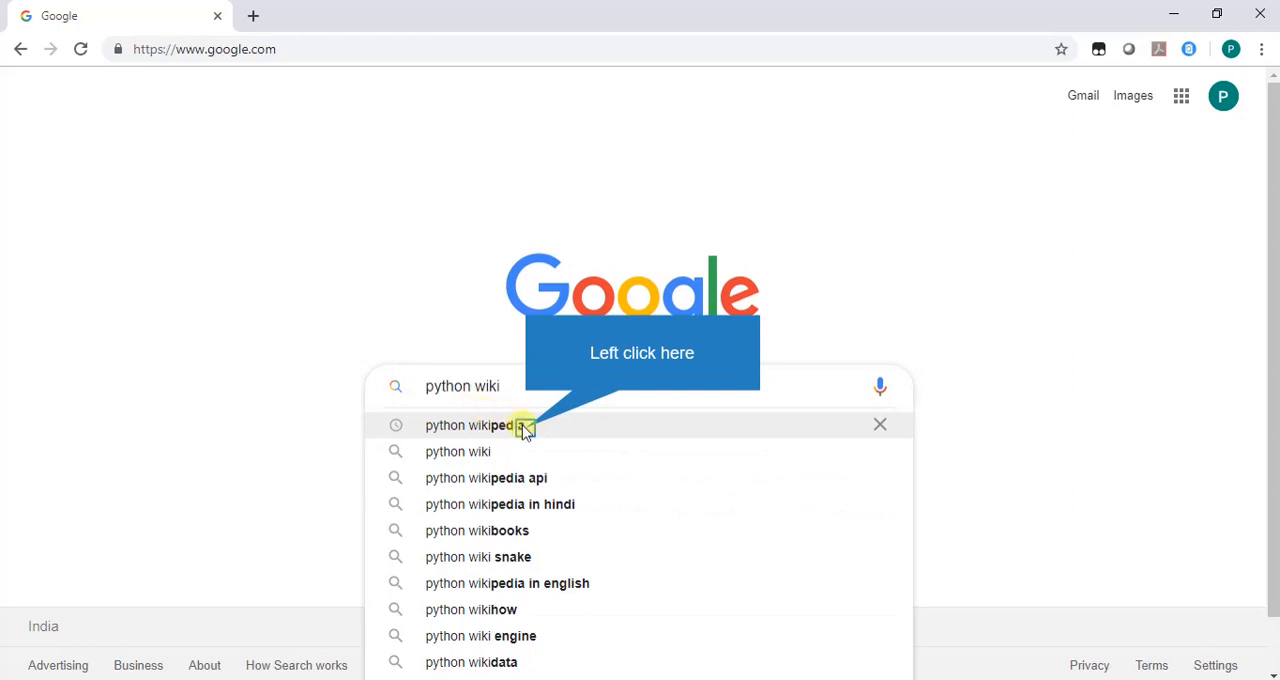
{"action": "left_click", "coordinate": [522, 425]}
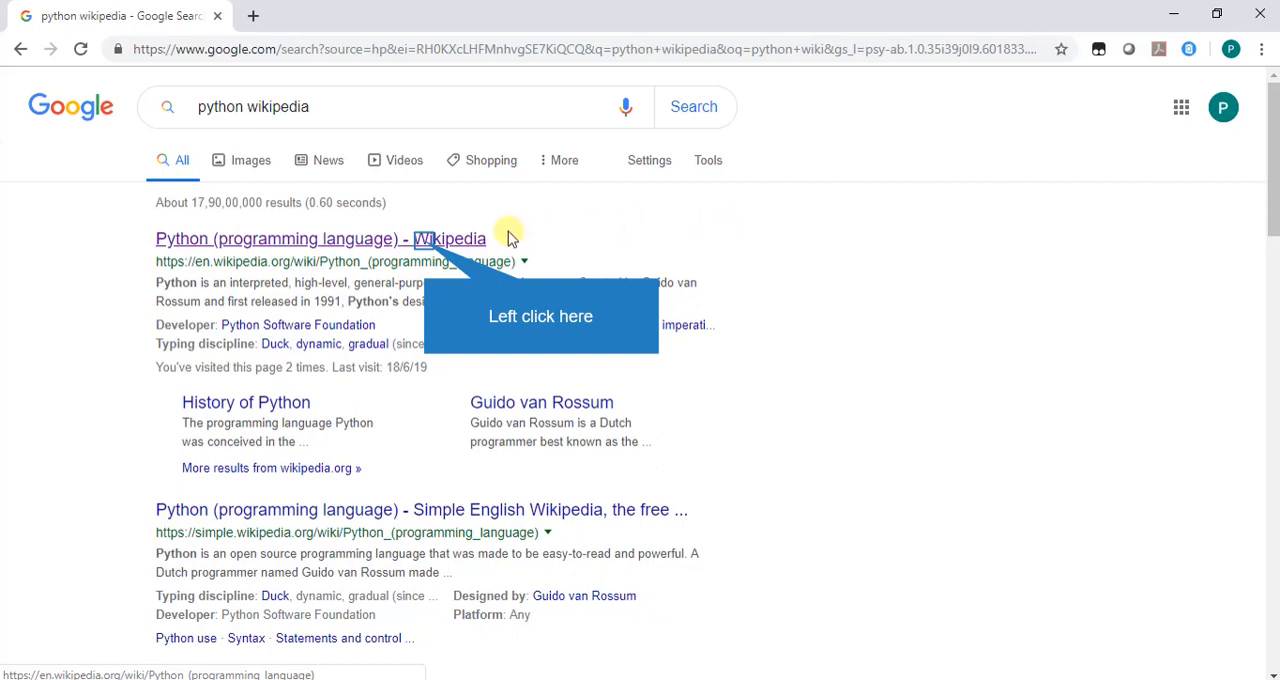
{"action": "left_click", "coordinate": [425, 242]}
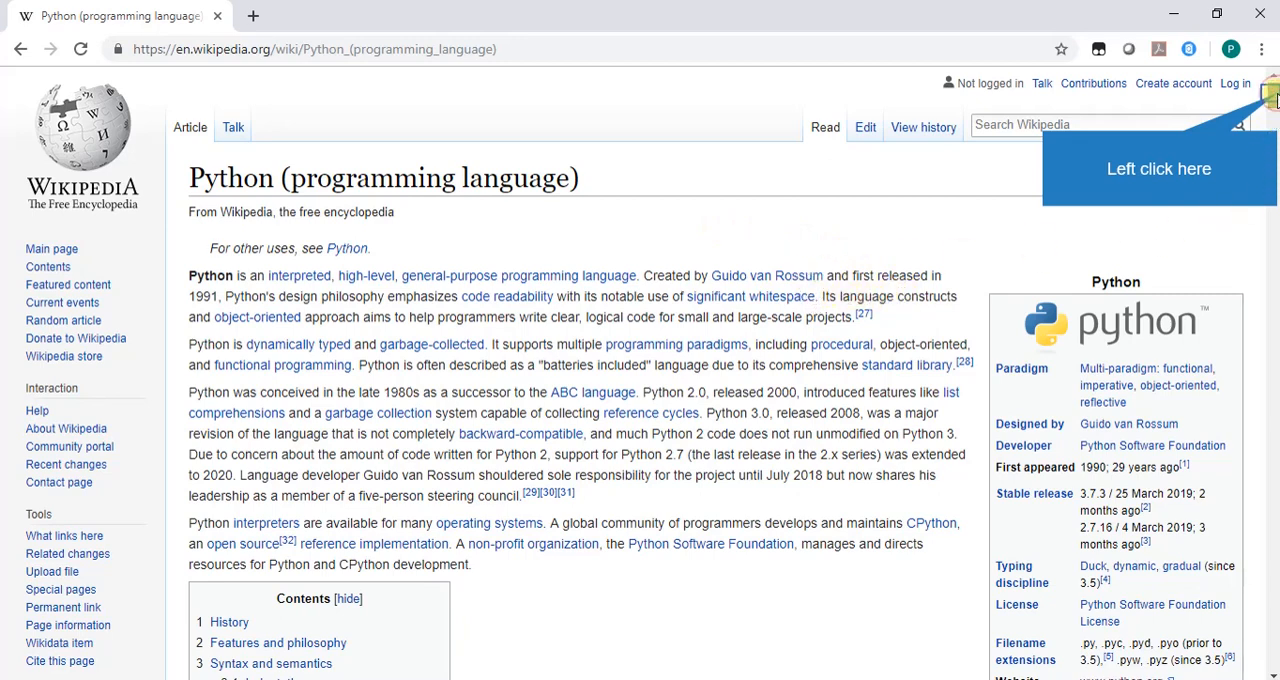
Look through the Python article's introduction, History section and Features and philosophy section.
{"action": "left_click", "coordinate": [1268, 95]}
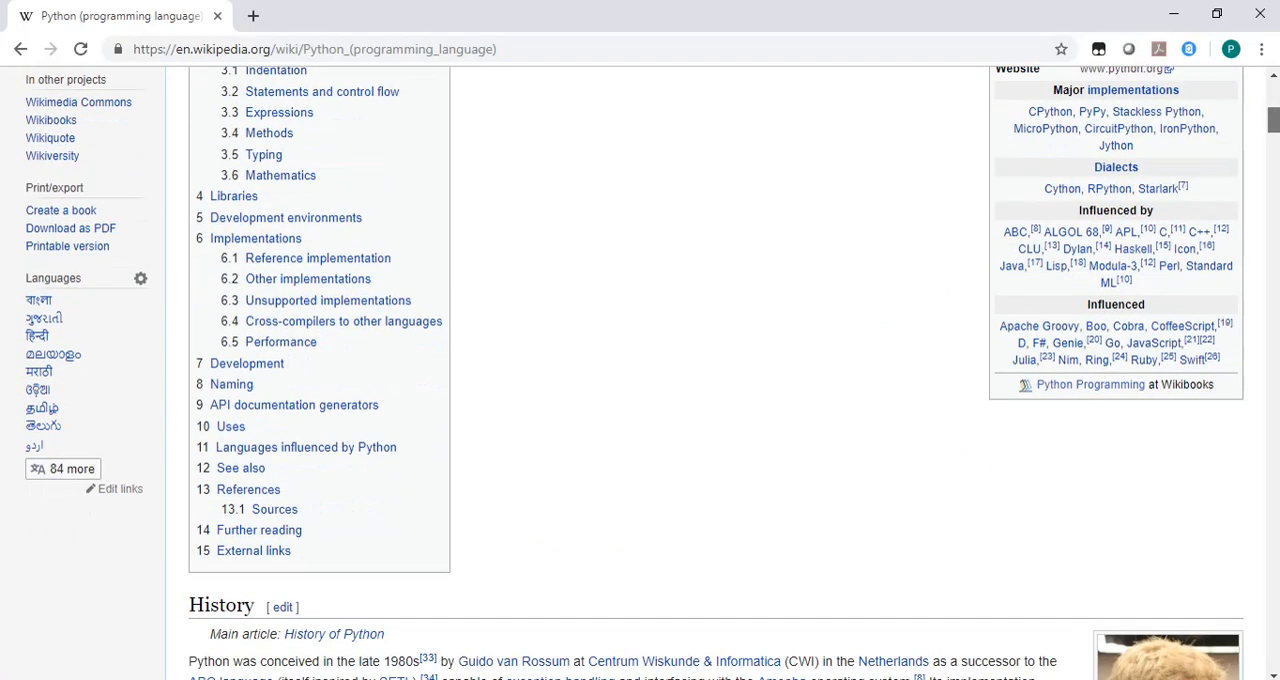
{"action": "scroll", "coordinate": [640, 370], "scroll_direction": "down", "scroll_amount": 6}
{"action": "scroll", "coordinate": [640, 370], "scroll_direction": "up", "scroll_amount": 1}
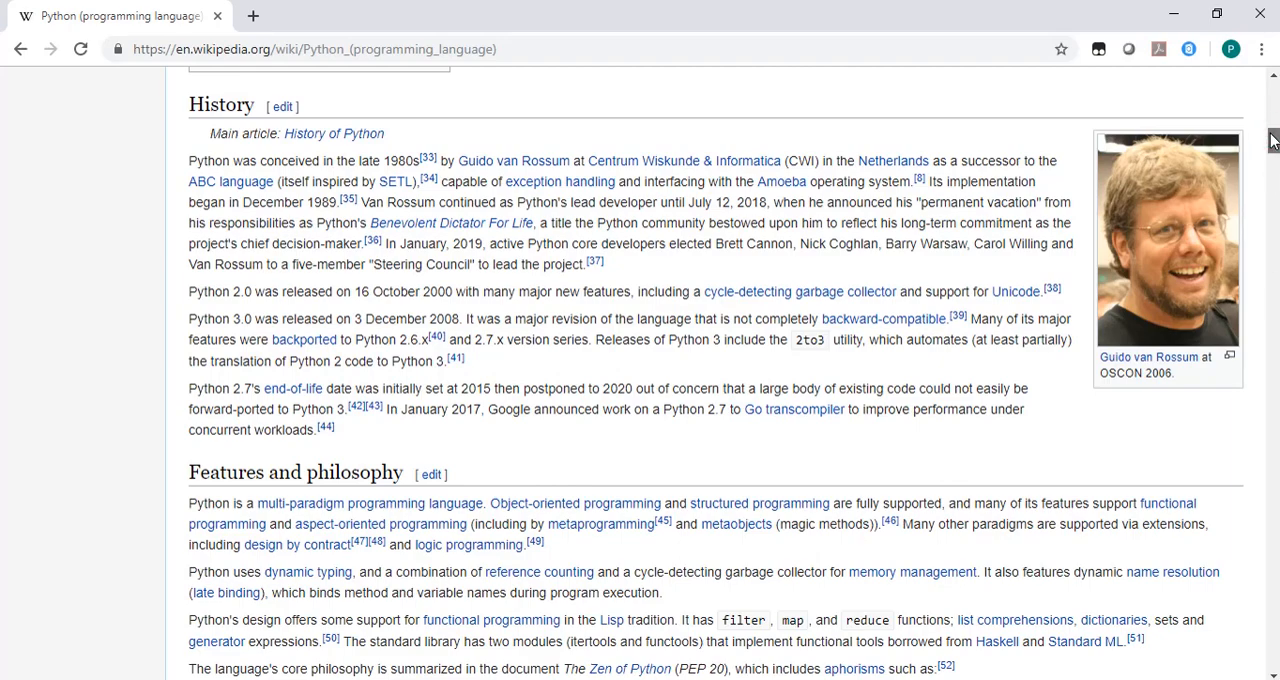
{"action": "left_click_drag", "start_coordinate": [1272, 140], "coordinate": [1270, 93]}
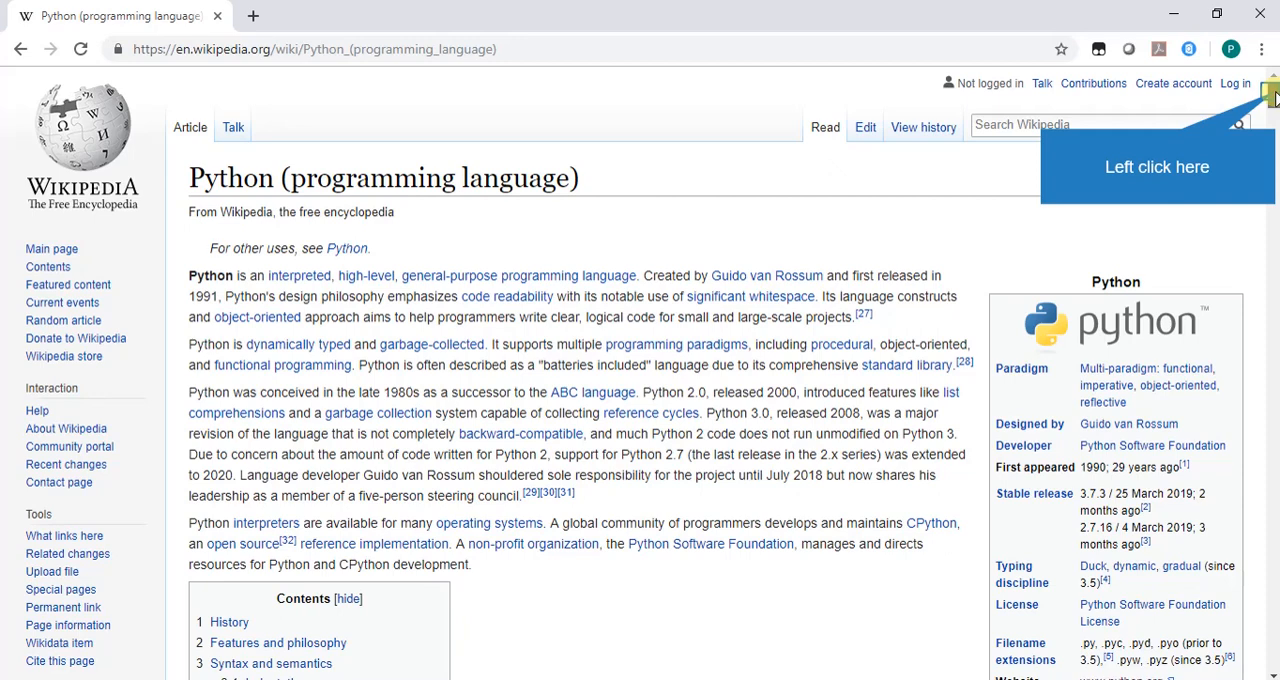
{"action": "left_click", "coordinate": [1272, 92]}
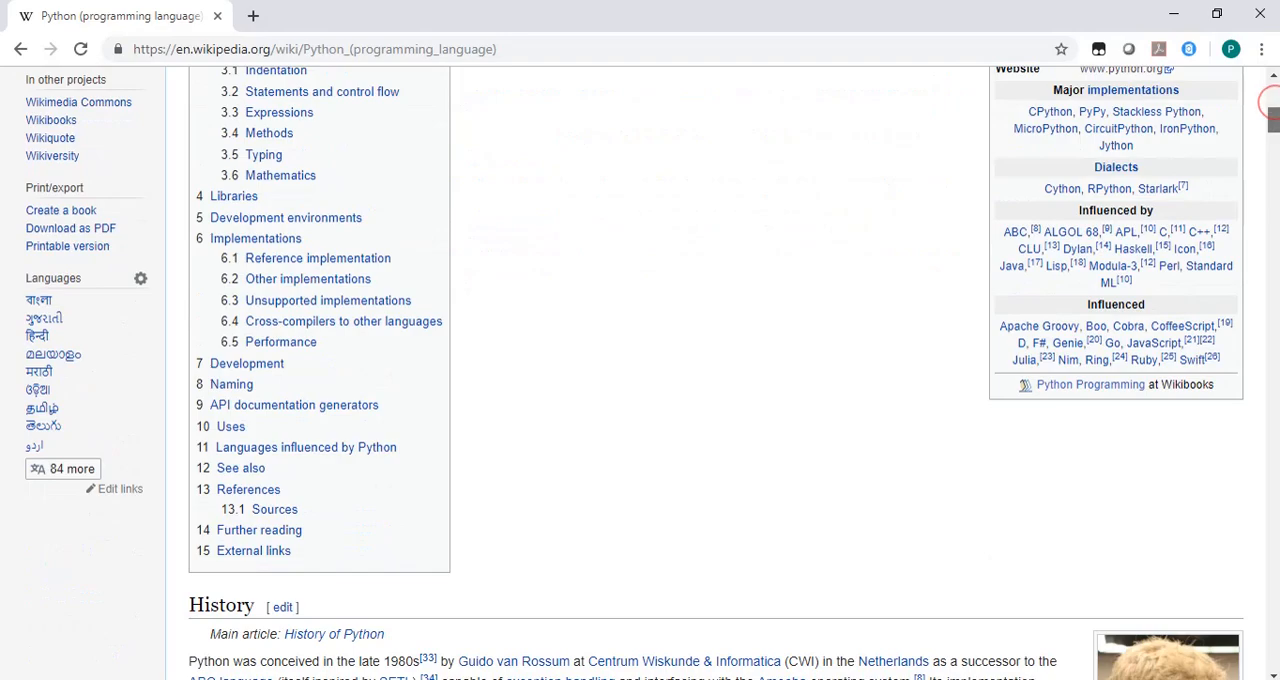
{"action": "scroll", "coordinate": [716, 372], "scroll_direction": "down", "scroll_amount": 10}
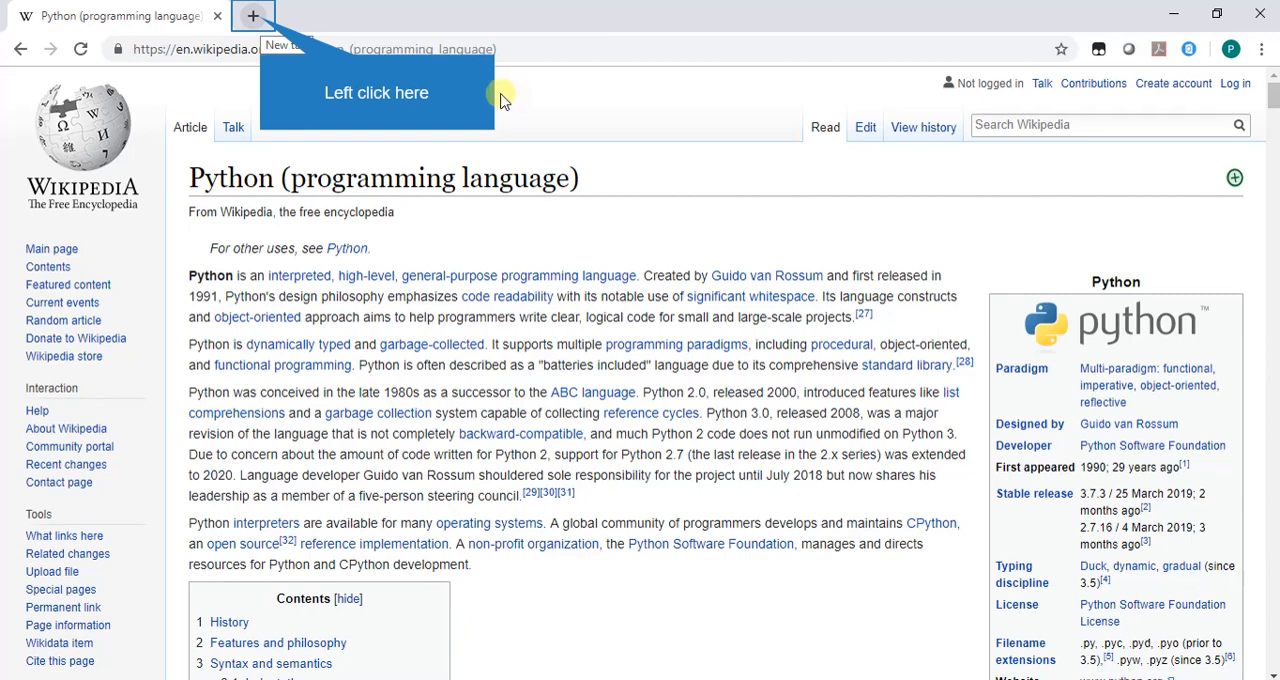
{"action": "left_click", "coordinate": [256, 17]}
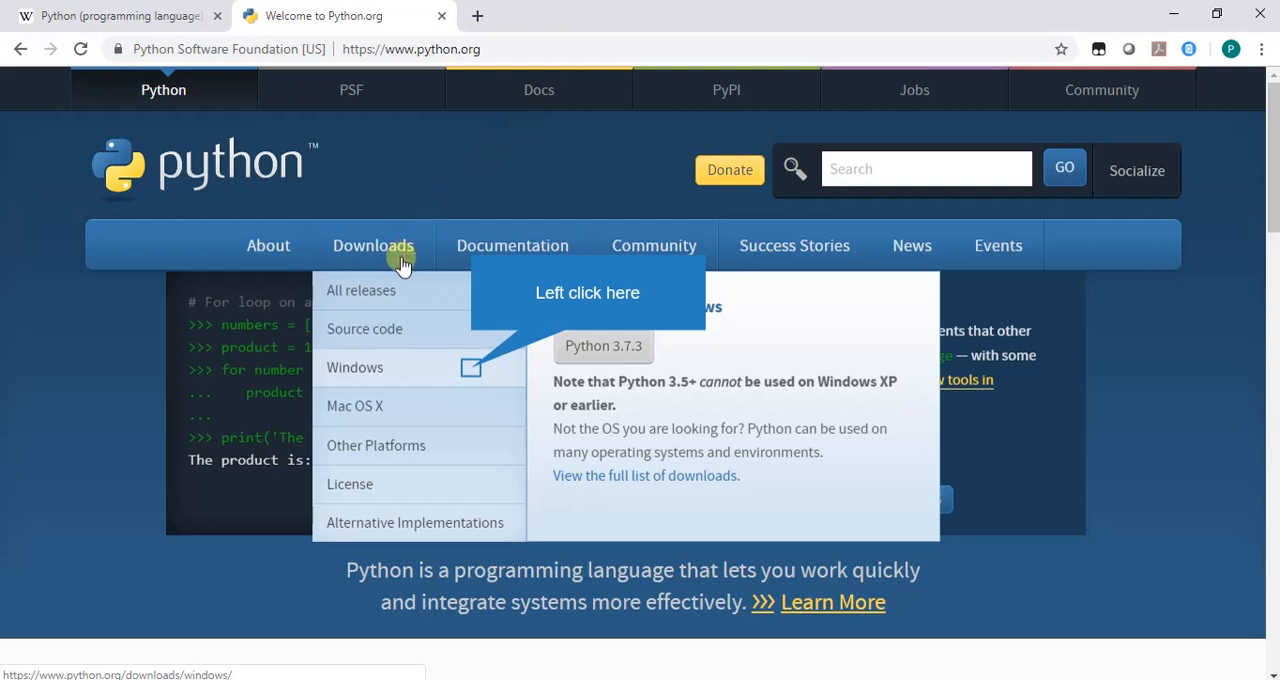
{"action": "left_click", "coordinate": [636, 360]}
{"action": "left_click", "coordinate": [471, 369]}
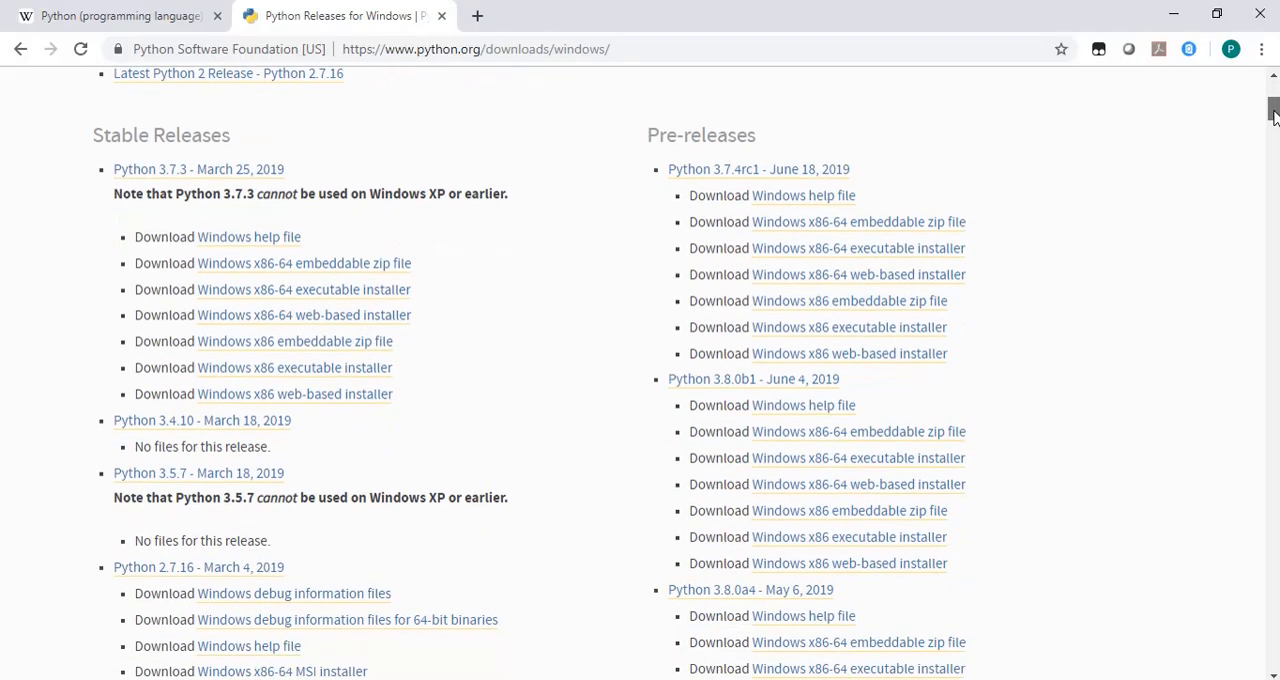
Download the Windows x86-64 executable installer for Python 3.7.3 from the stable releases, and minimise the browser.
{"action": "scroll", "coordinate": [640, 373], "scroll_direction": "down", "scroll_amount": 15}
{"action": "left_click_drag", "start_coordinate": [1273, 258], "coordinate": [1234, 114]}
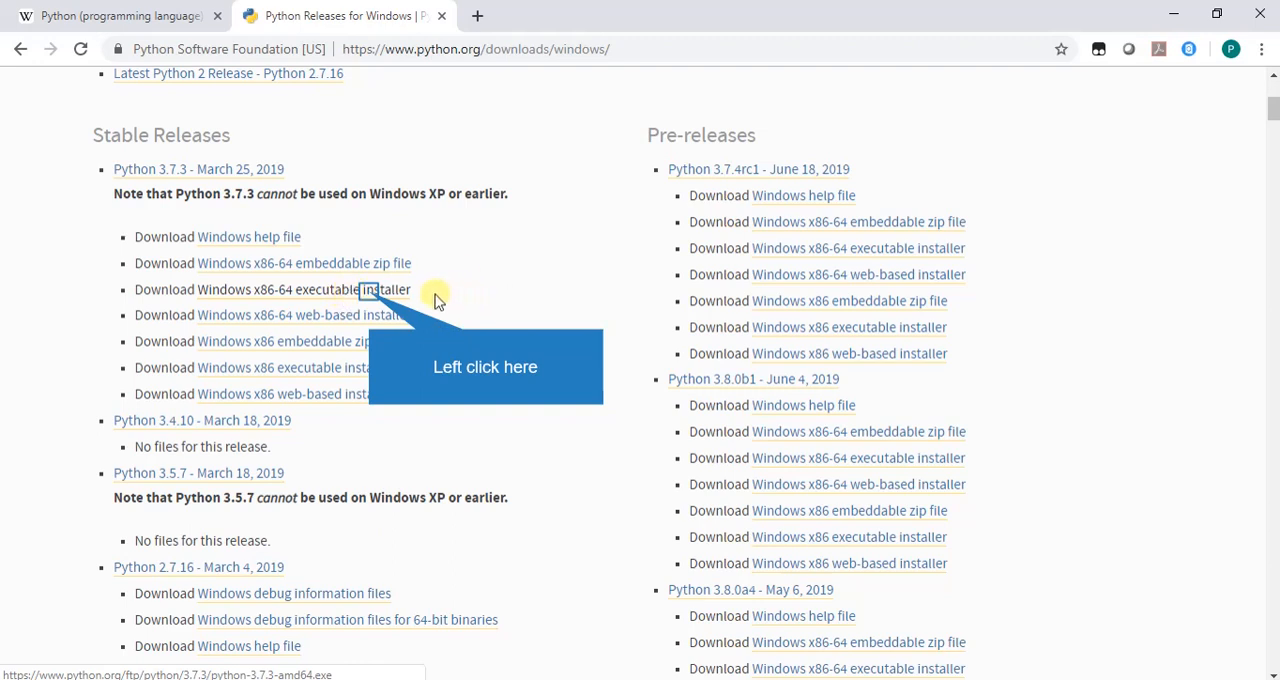
{"action": "left_click", "coordinate": [372, 293]}
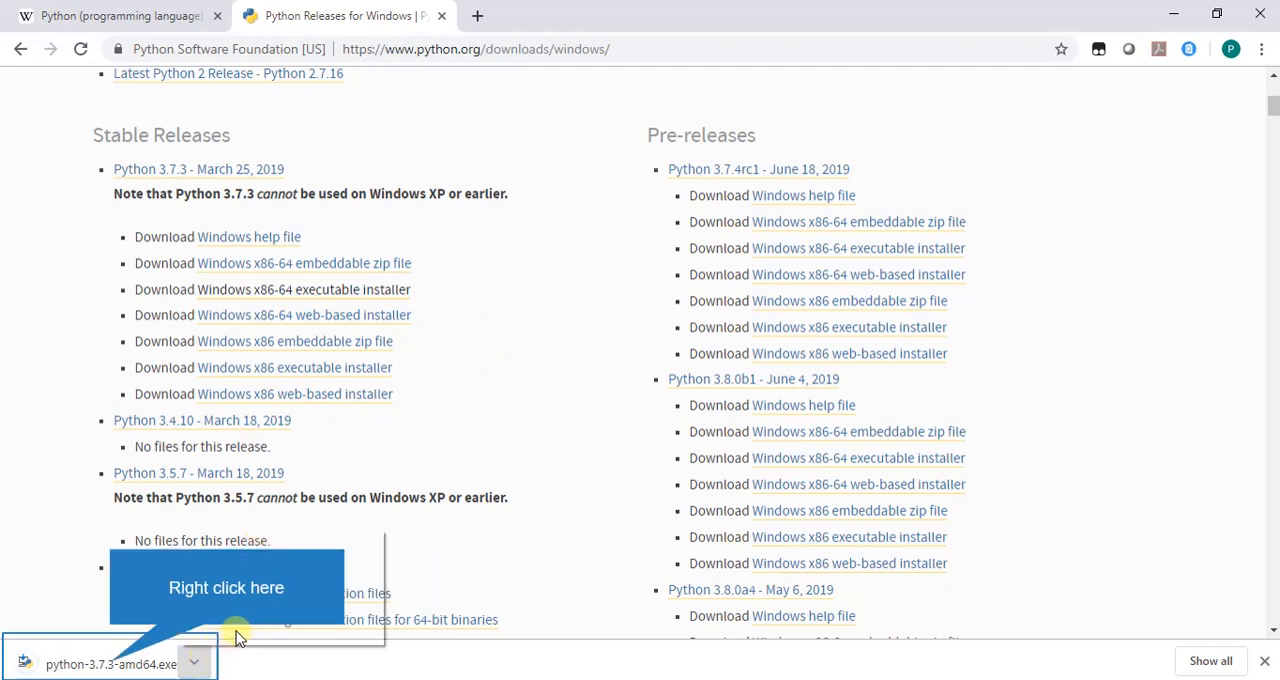
{"action": "right_click", "coordinate": [113, 668]}
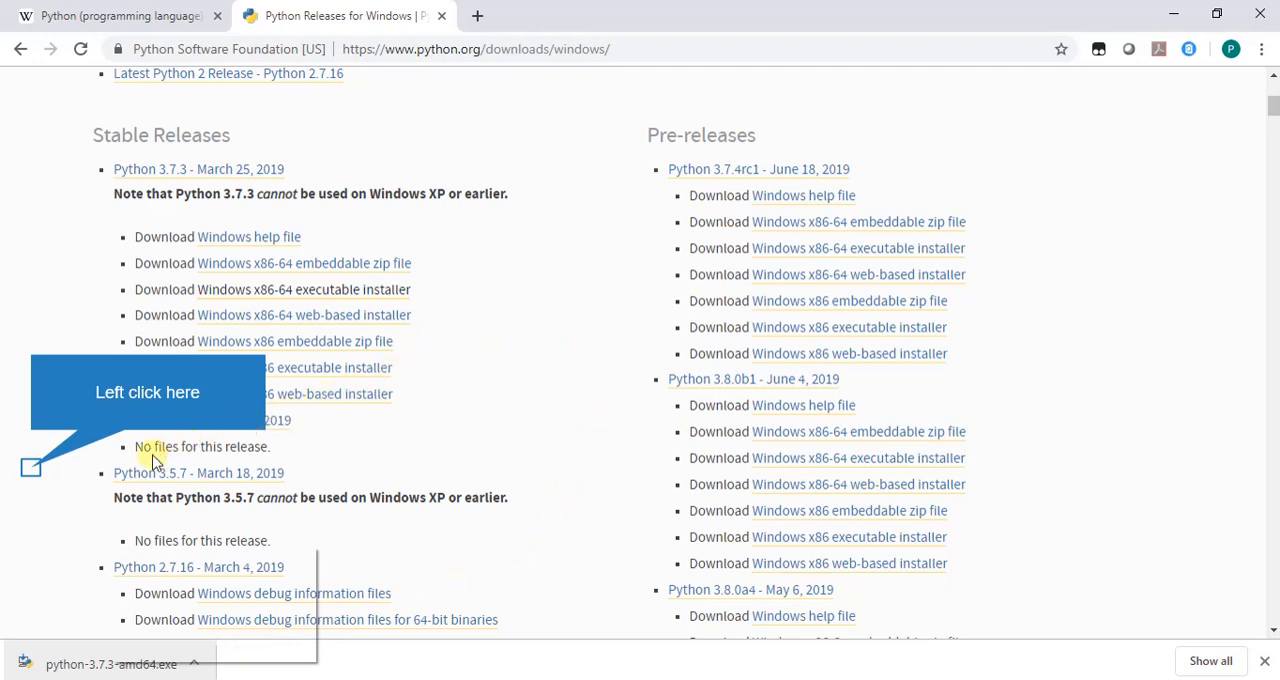
{"action": "left_click", "coordinate": [31, 470]}
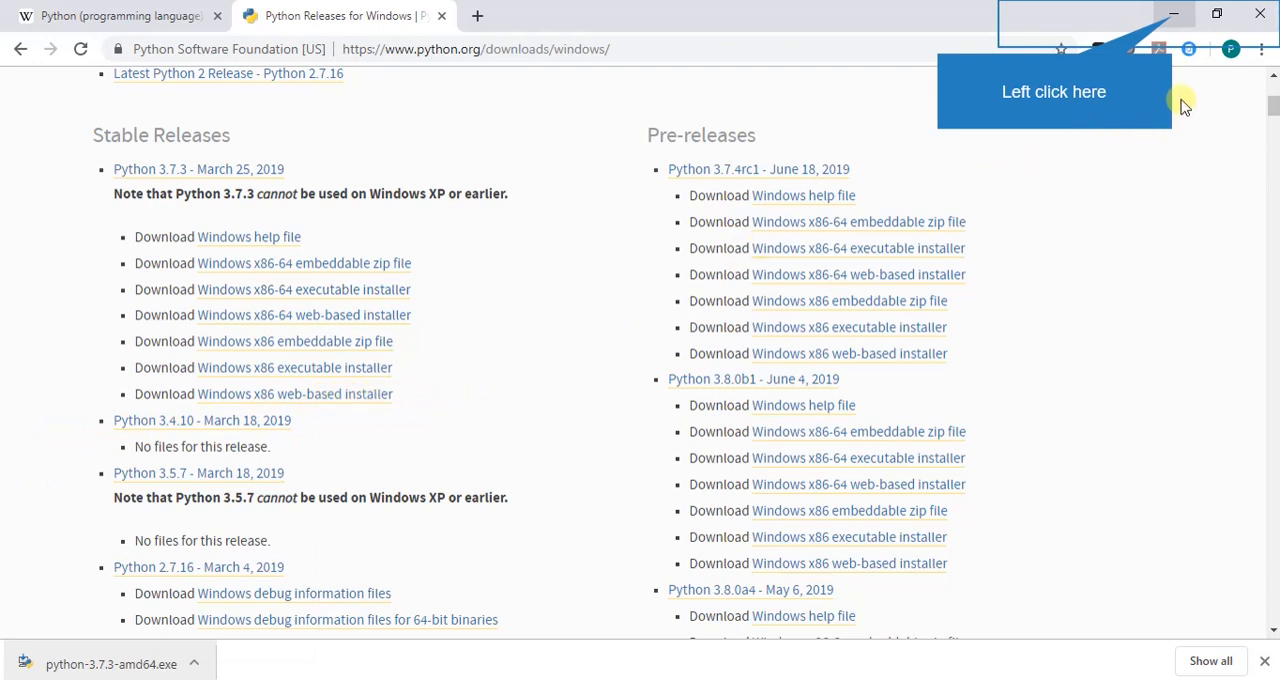
{"action": "left_click", "coordinate": [1172, 16]}
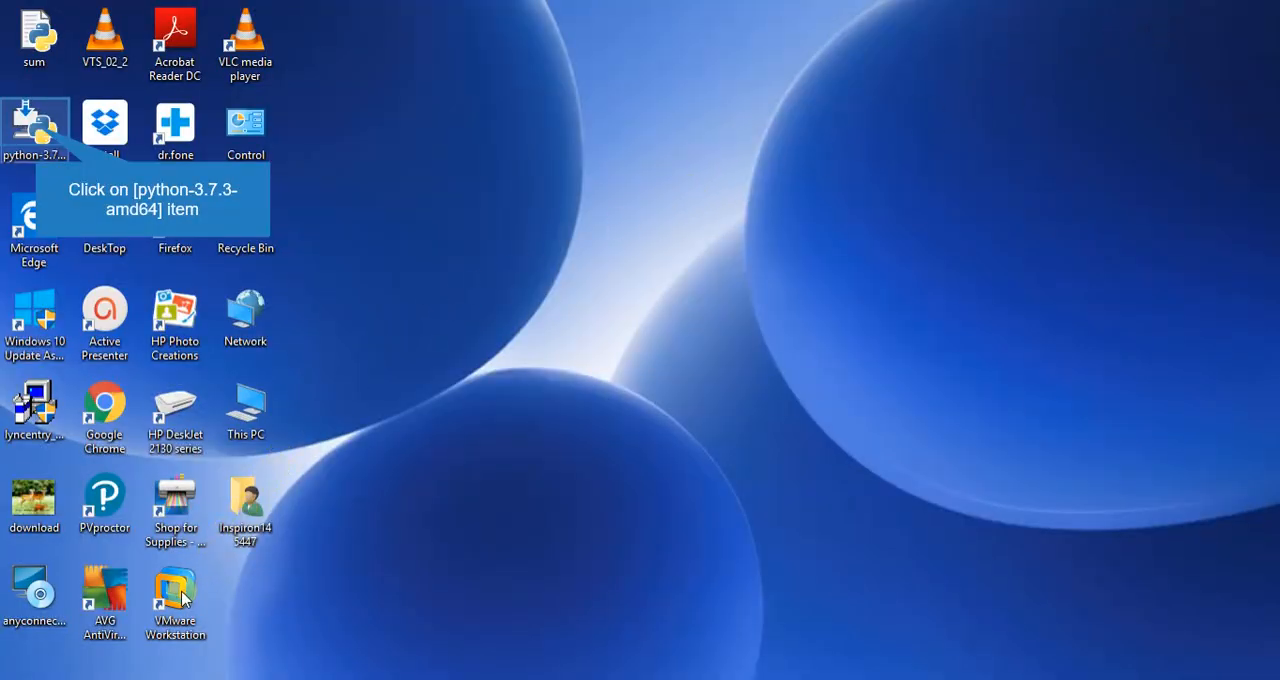
Search Windows for "python" to check for existing Python apps, and return to the desktop.
{"action": "left_click", "coordinate": [49, 126]}
{"action": "key", "text": "super+s"}
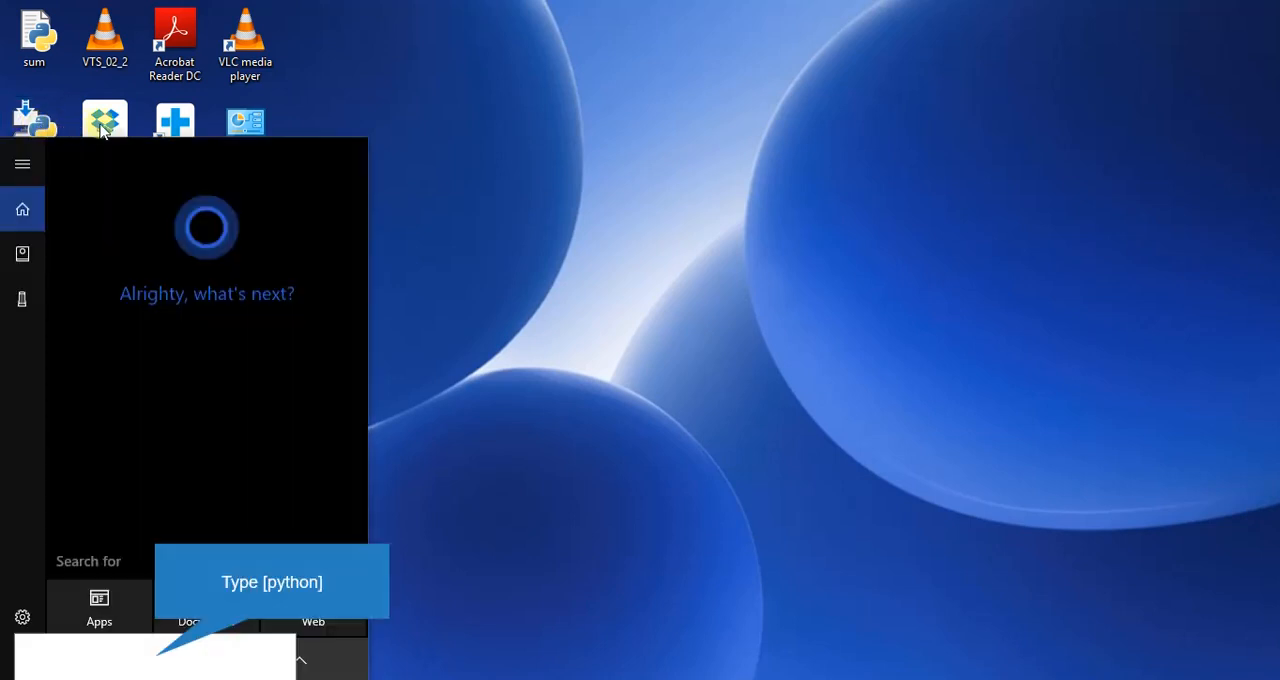
{"action": "type", "text": "p"}
{"action": "type", "text": "yth"}
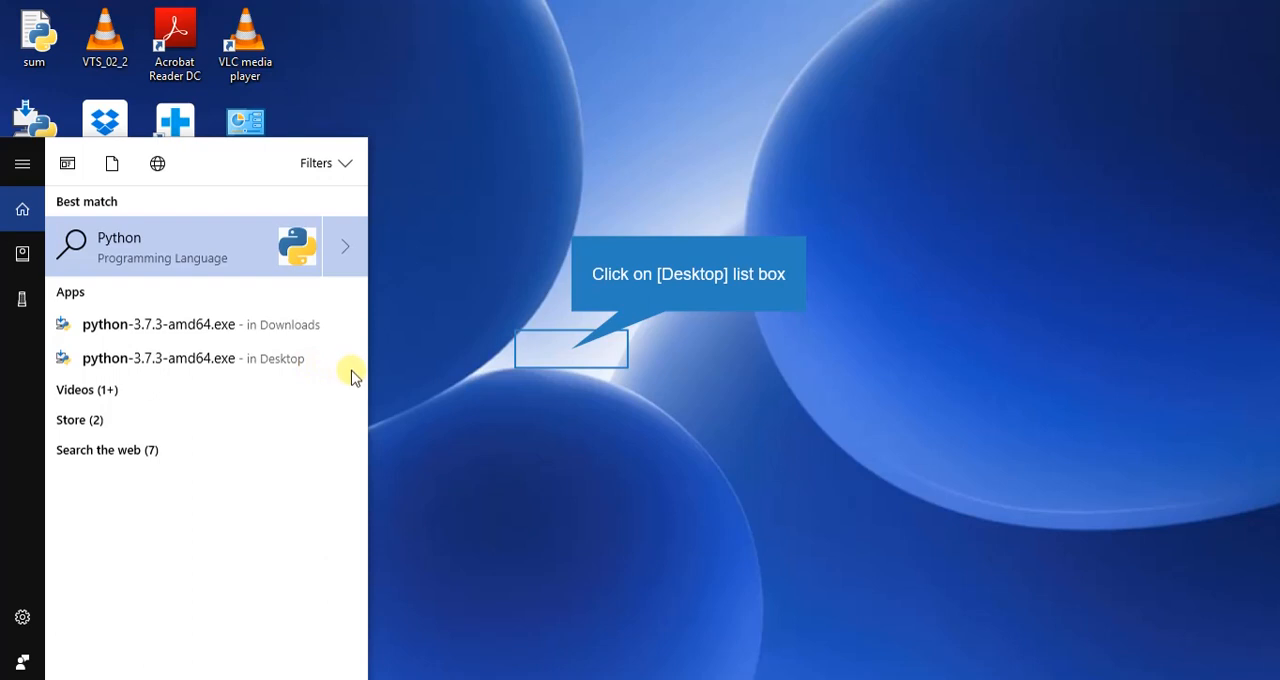
{"action": "left_click", "coordinate": [573, 353]}
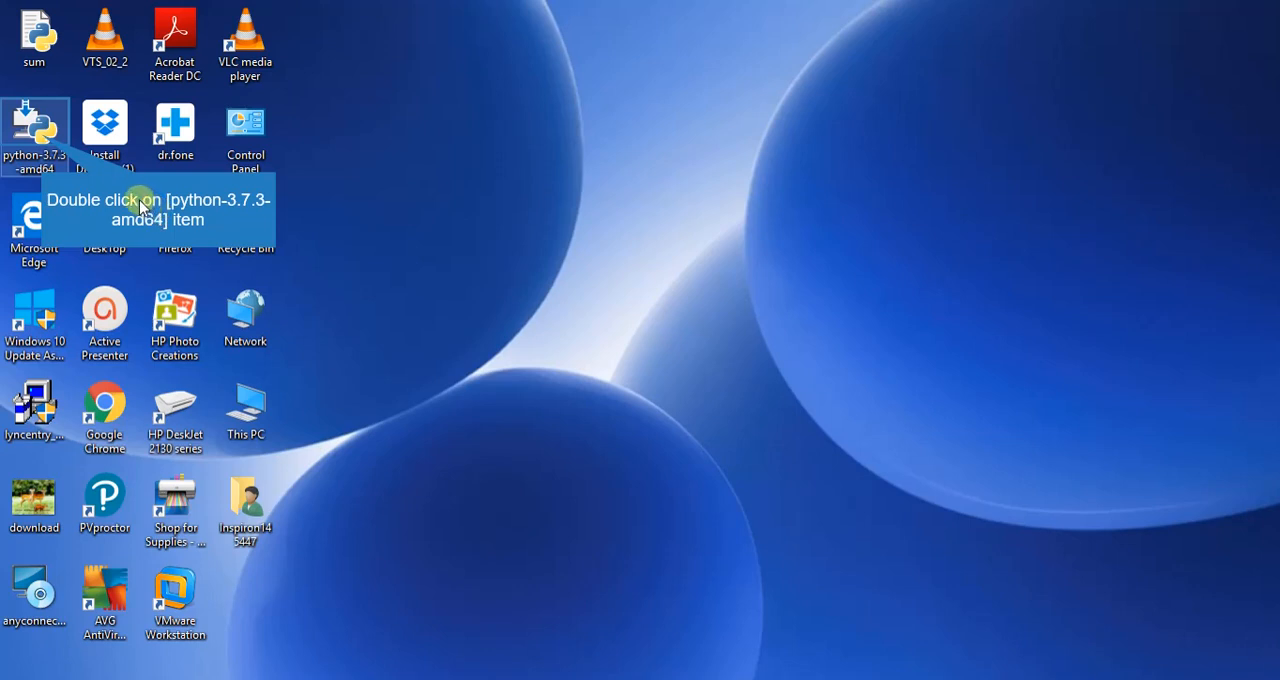
Run the python-3.7.3-amd64 installer from the desktop with Add Python 3.7 to PATH enabled and default settings, and close setup when done.
{"action": "double_click", "coordinate": [45, 143]}
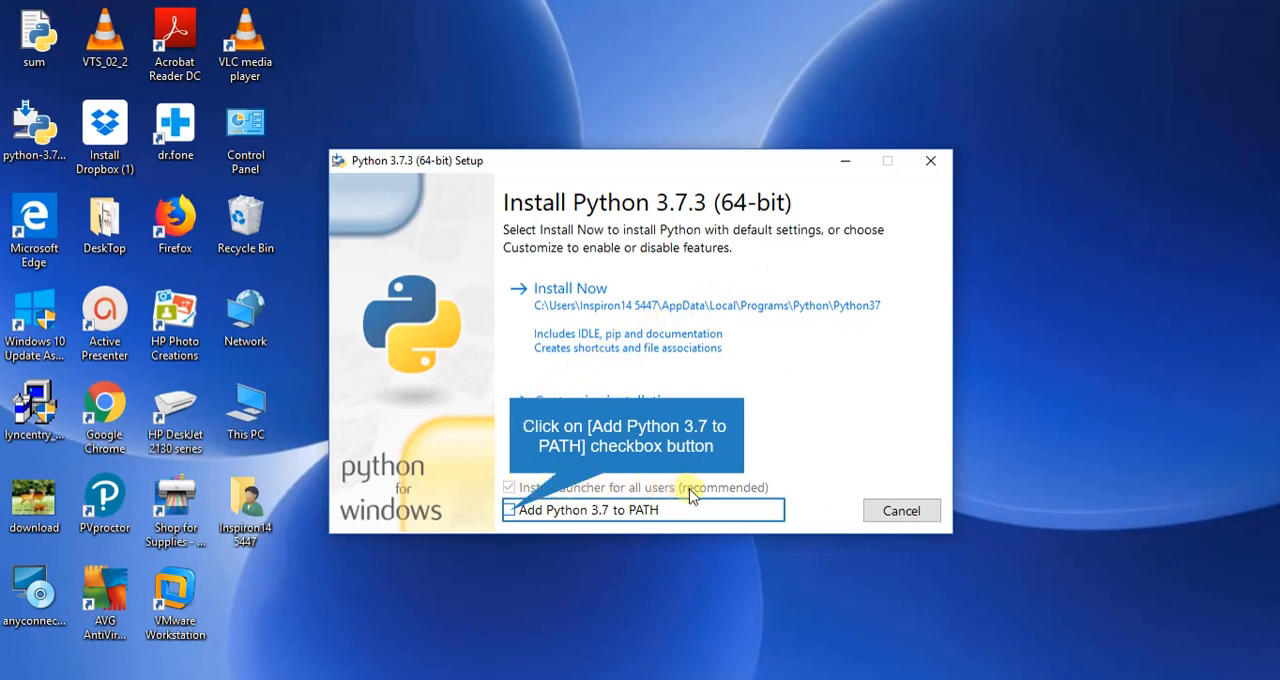
{"action": "left_click", "coordinate": [510, 511]}
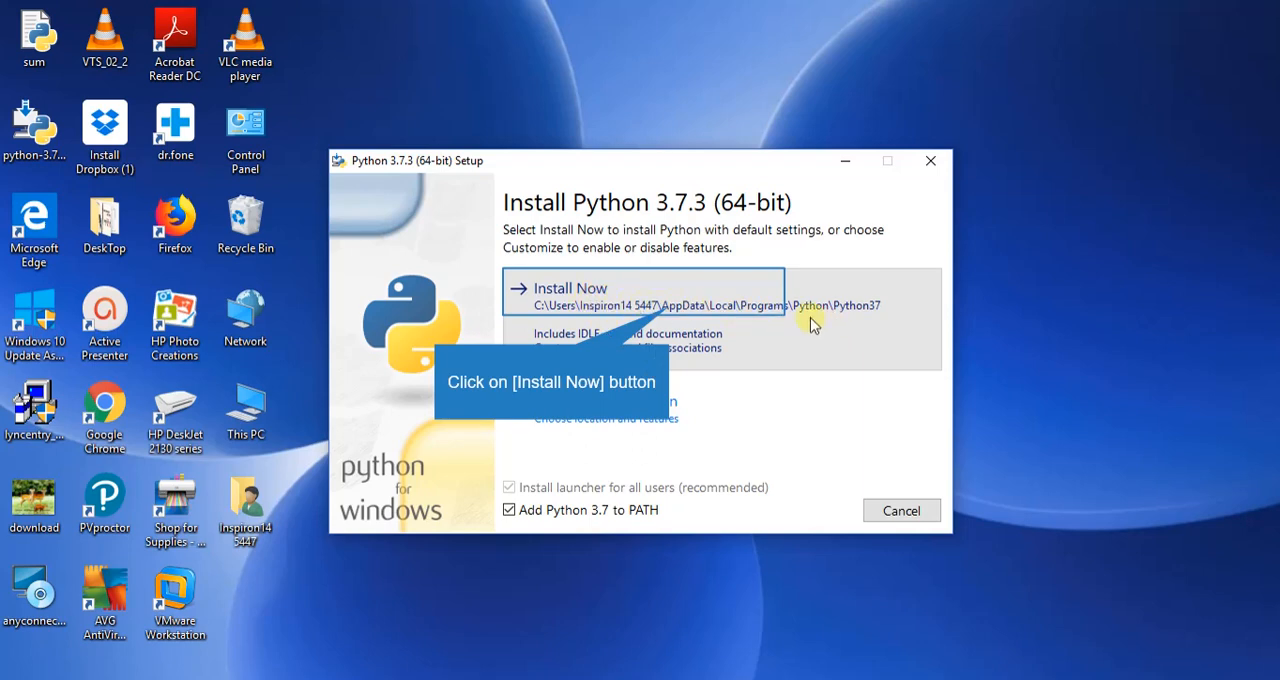
{"action": "left_click", "coordinate": [670, 311]}
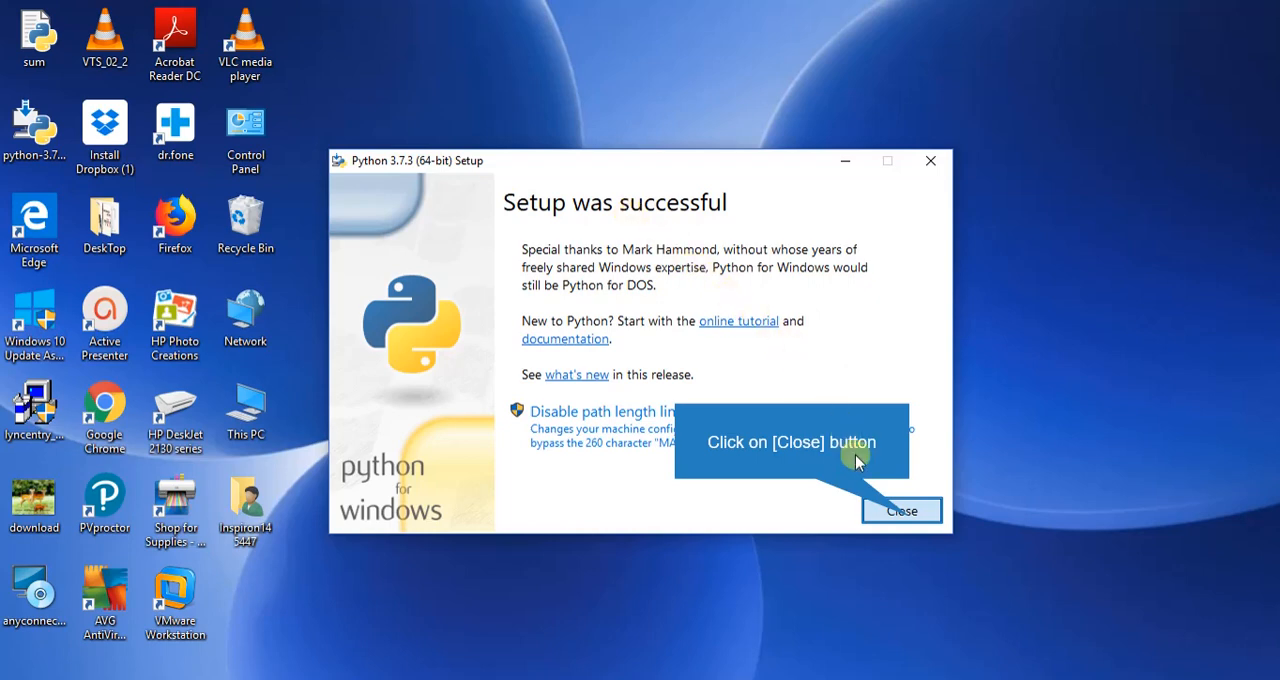
{"action": "left_click", "coordinate": [911, 520]}
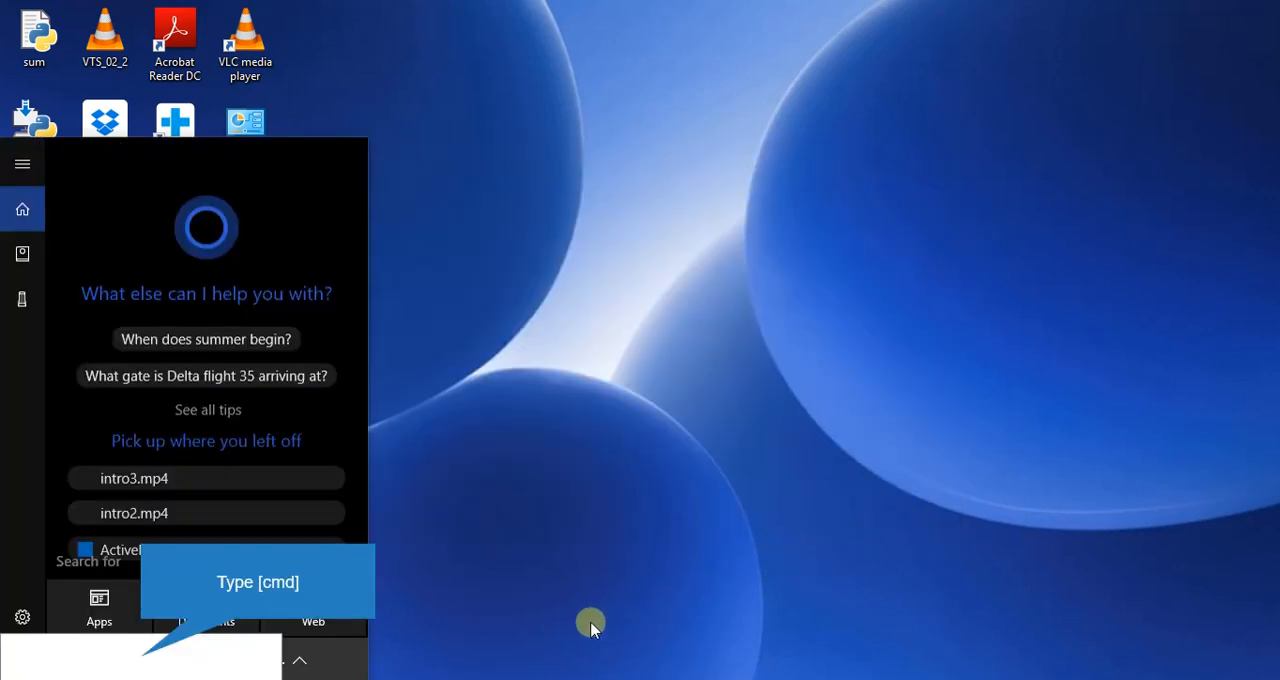
Check the system's PATH by running the path command in Command Prompt, and minimise the window.
{"action": "type", "text": "cmd"}
{"action": "key", "text": "Return"}
{"action": "type", "text": "p"}
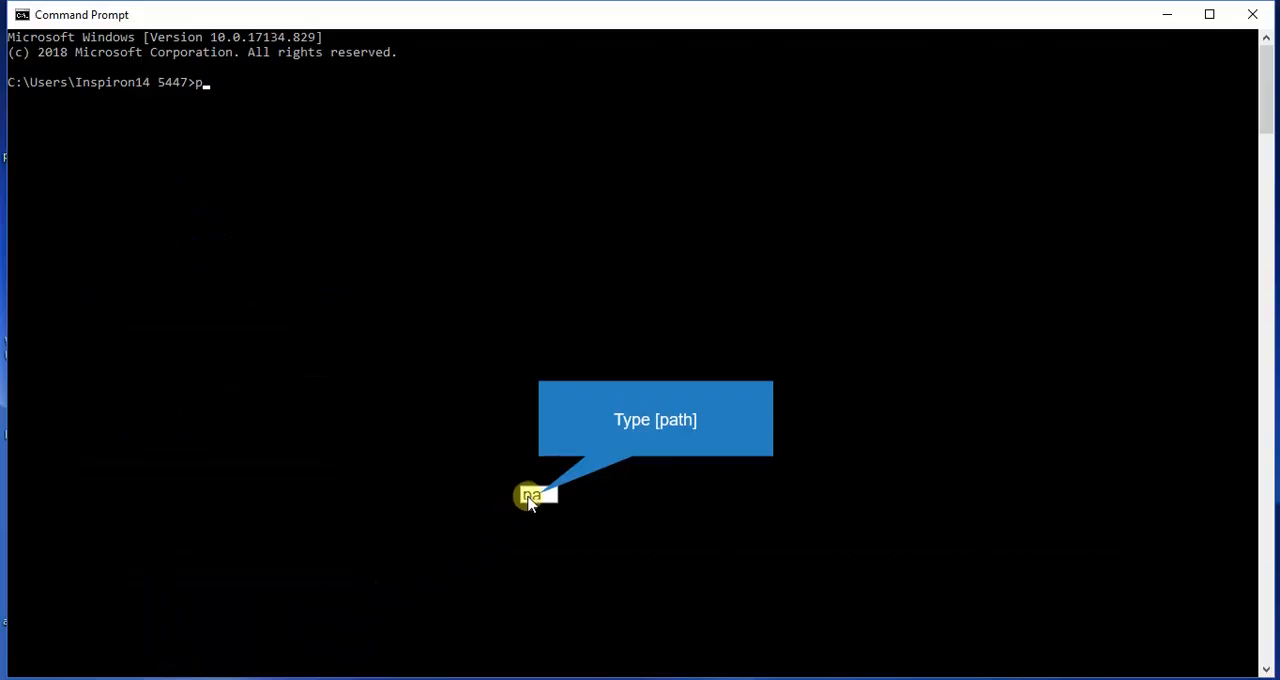
{"action": "type", "text": "ath"}
{"action": "key", "text": "Return"}
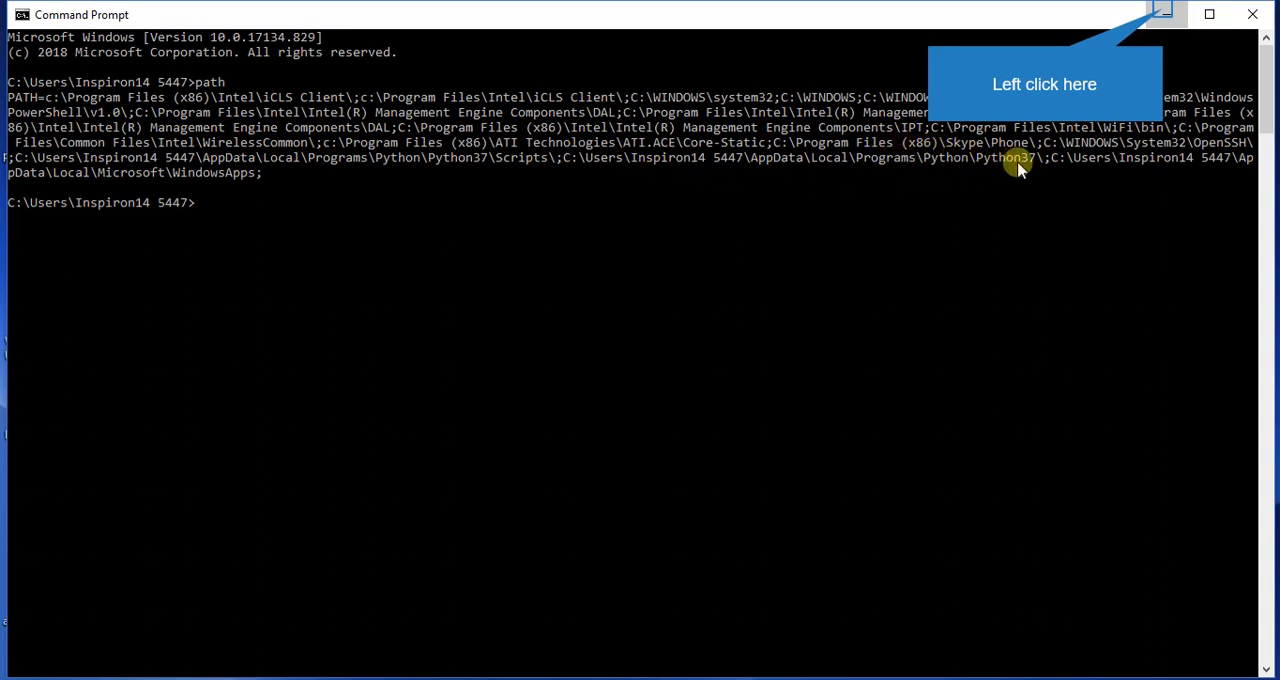
{"action": "left_click", "coordinate": [1165, 14]}
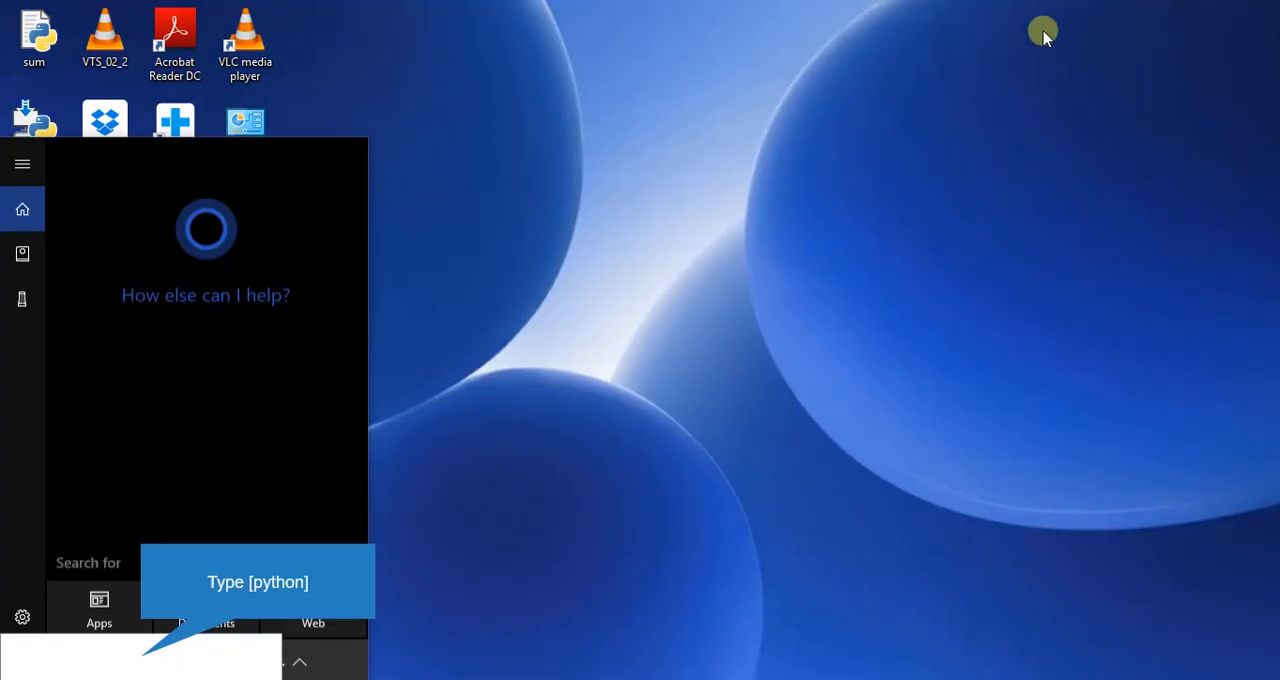
Launch IDLE (Python 3.7 64-bit) and evaluate a+b in the shell with a=3 and b=9.
{"action": "type", "text": "pyt"}
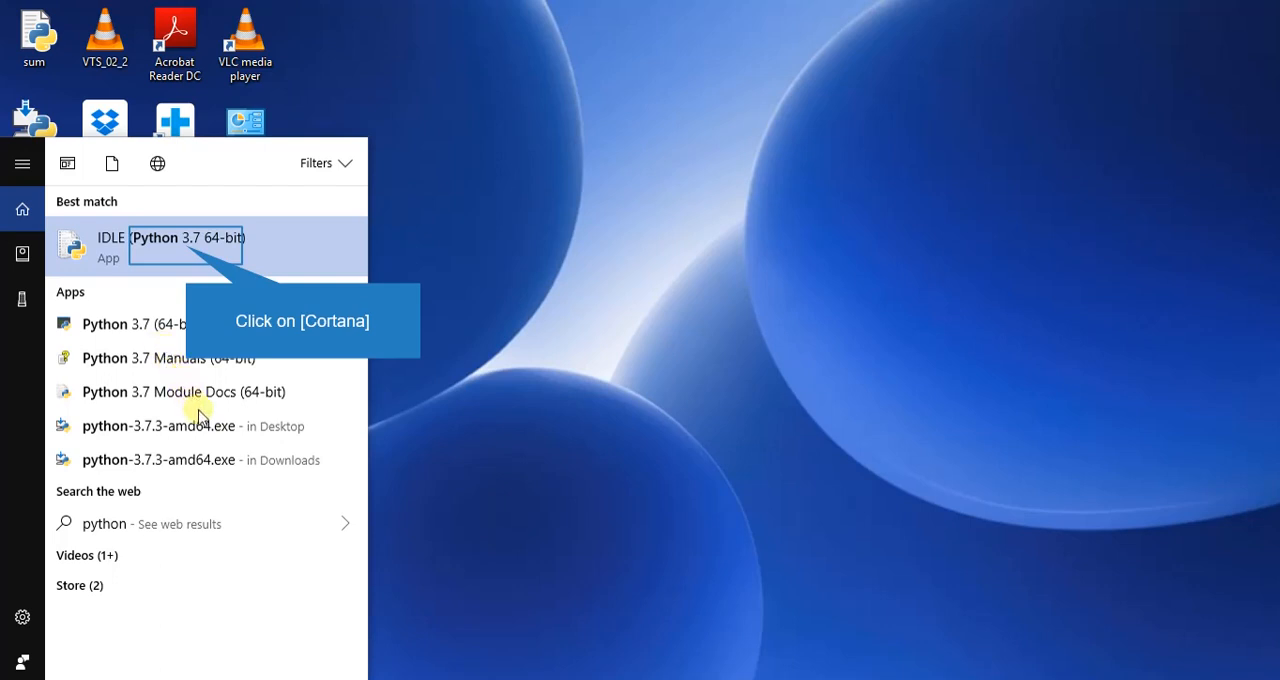
{"action": "left_click", "coordinate": [188, 250]}
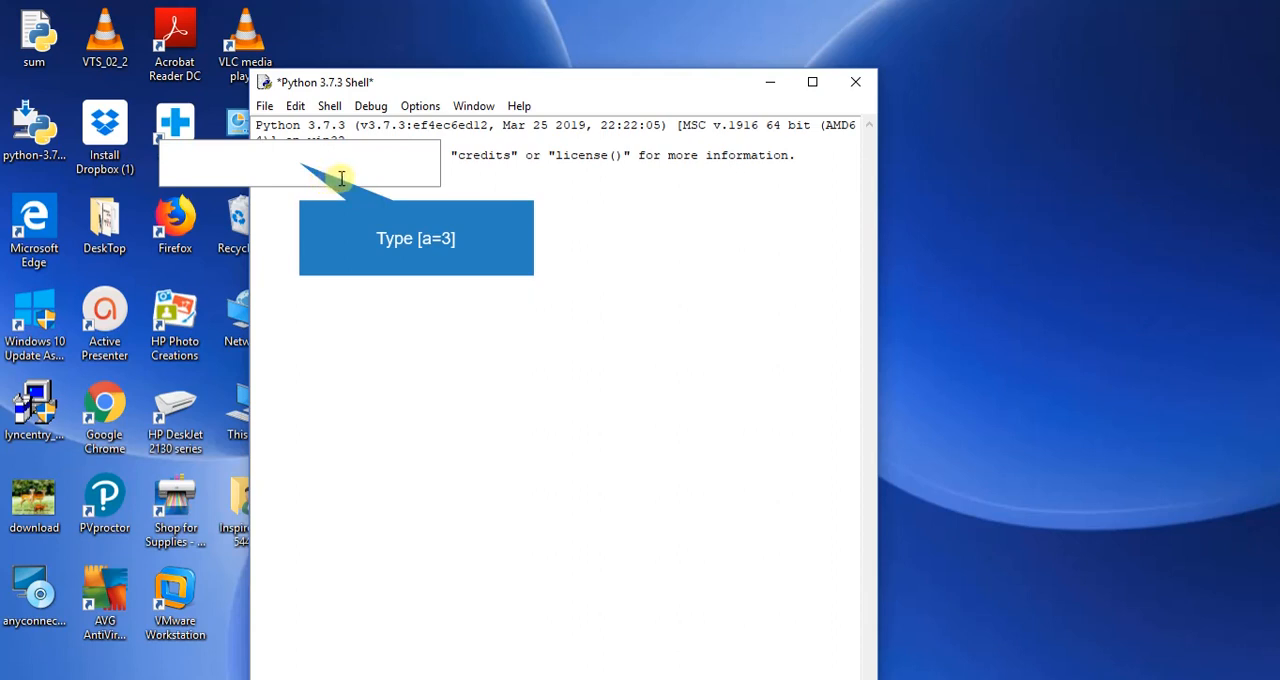
{"action": "type", "text": "a"}
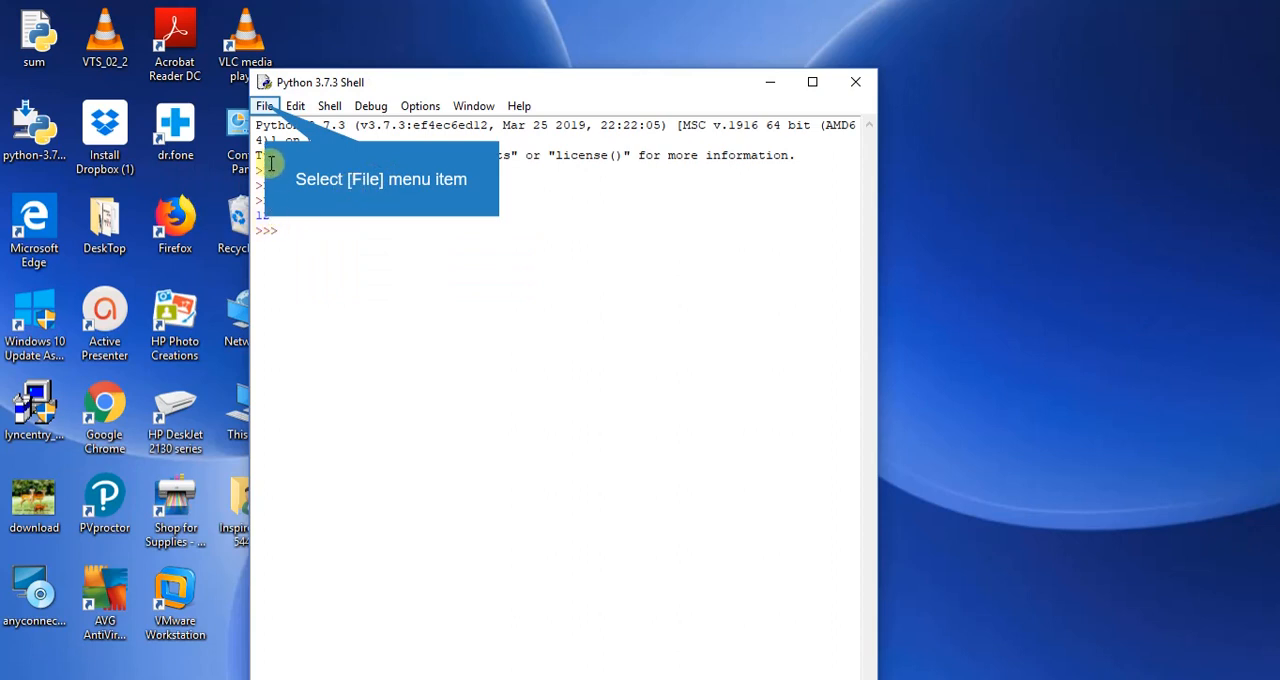
Create a new file from the Python shell and close its empty editor window.
{"action": "left_click", "coordinate": [265, 107]}
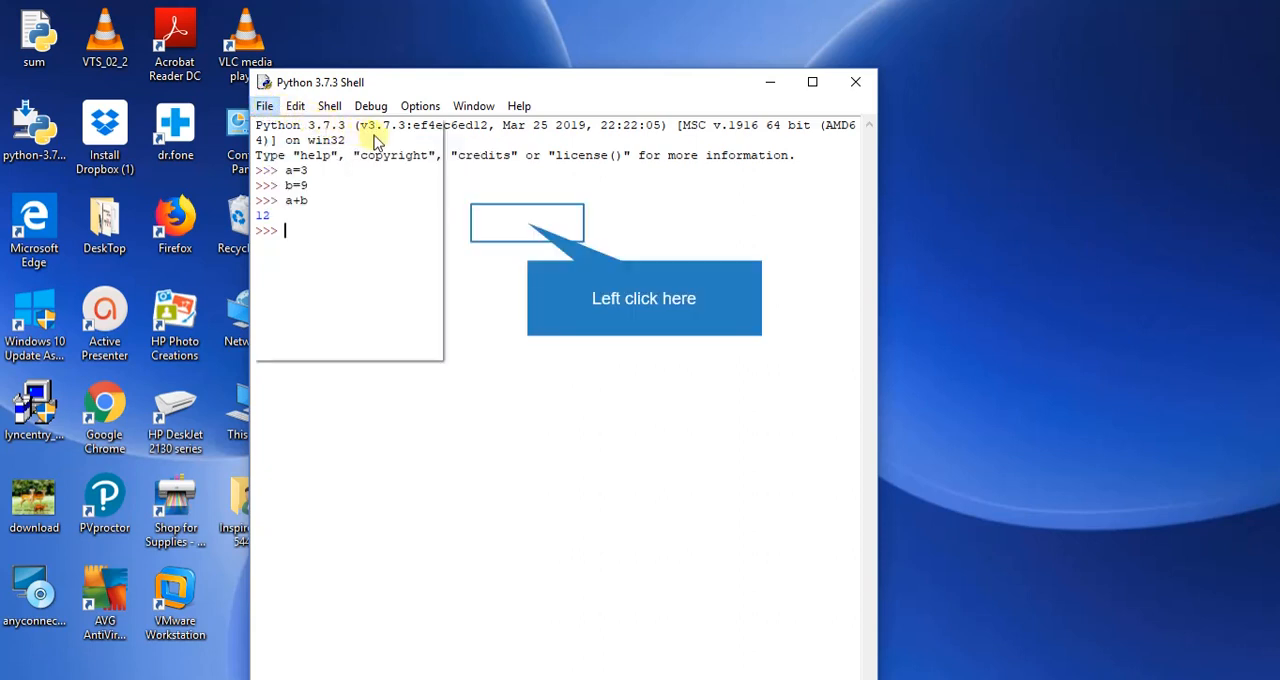
{"action": "left_click", "coordinate": [523, 221]}
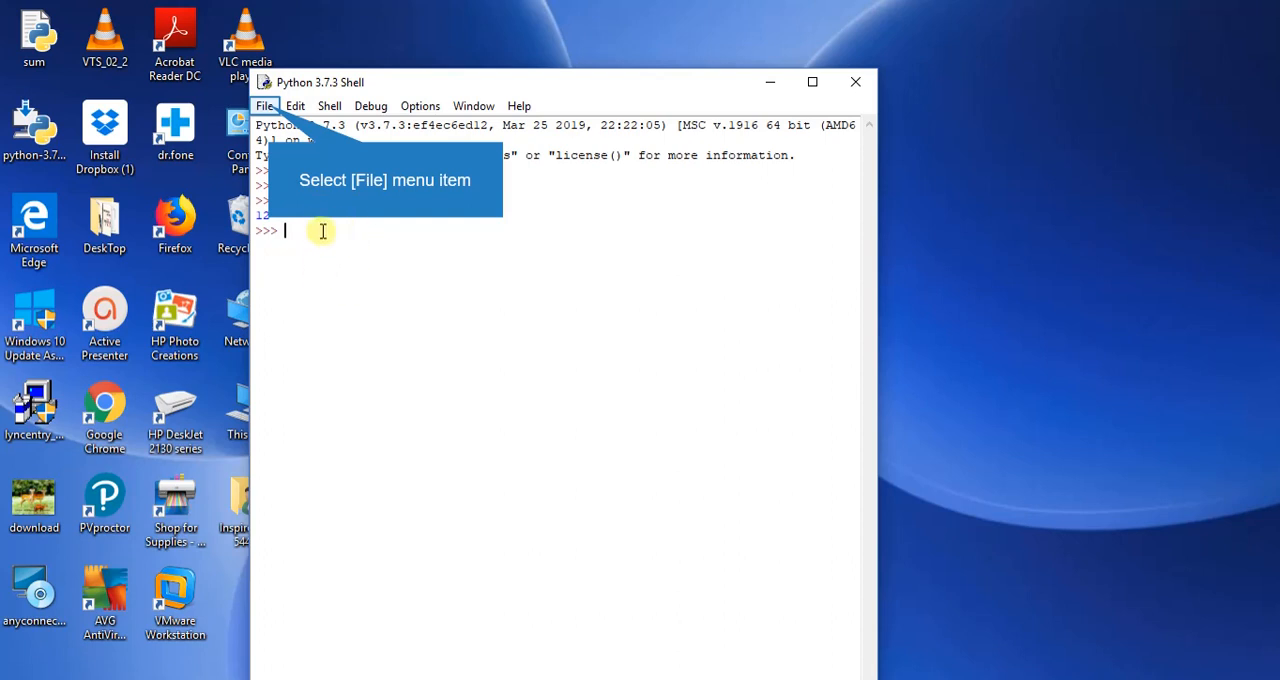
{"action": "left_click", "coordinate": [266, 106]}
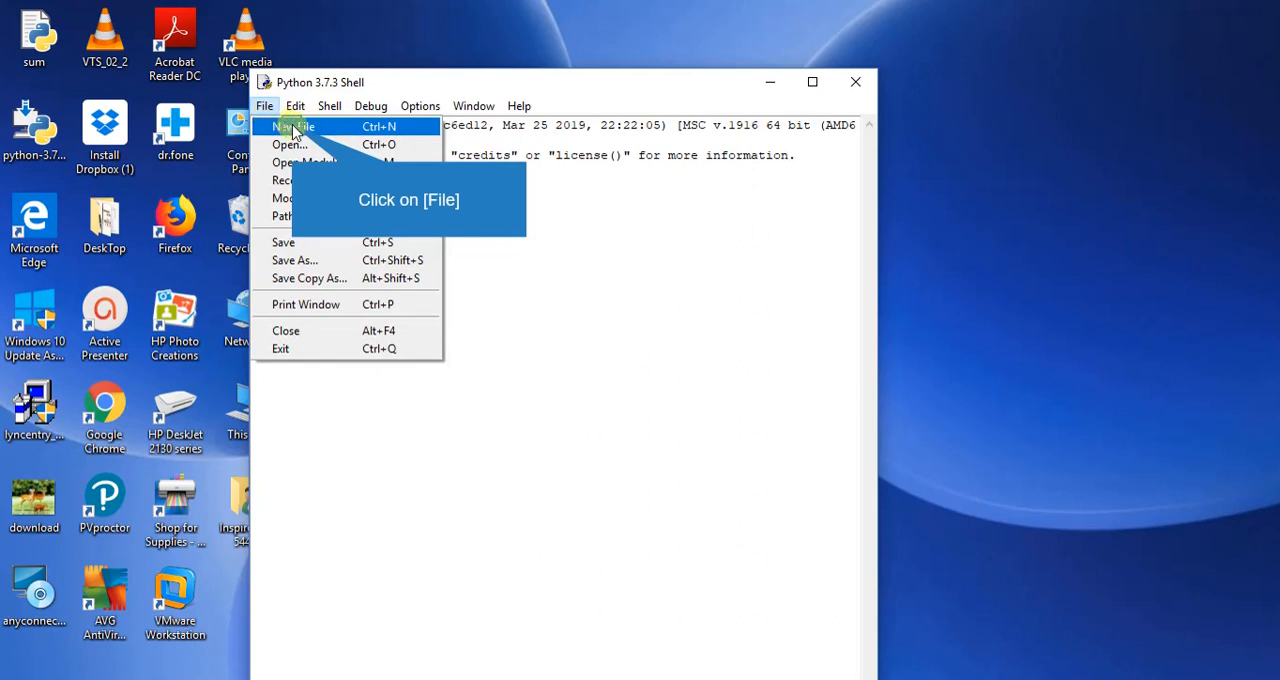
{"action": "left_click", "coordinate": [293, 128]}
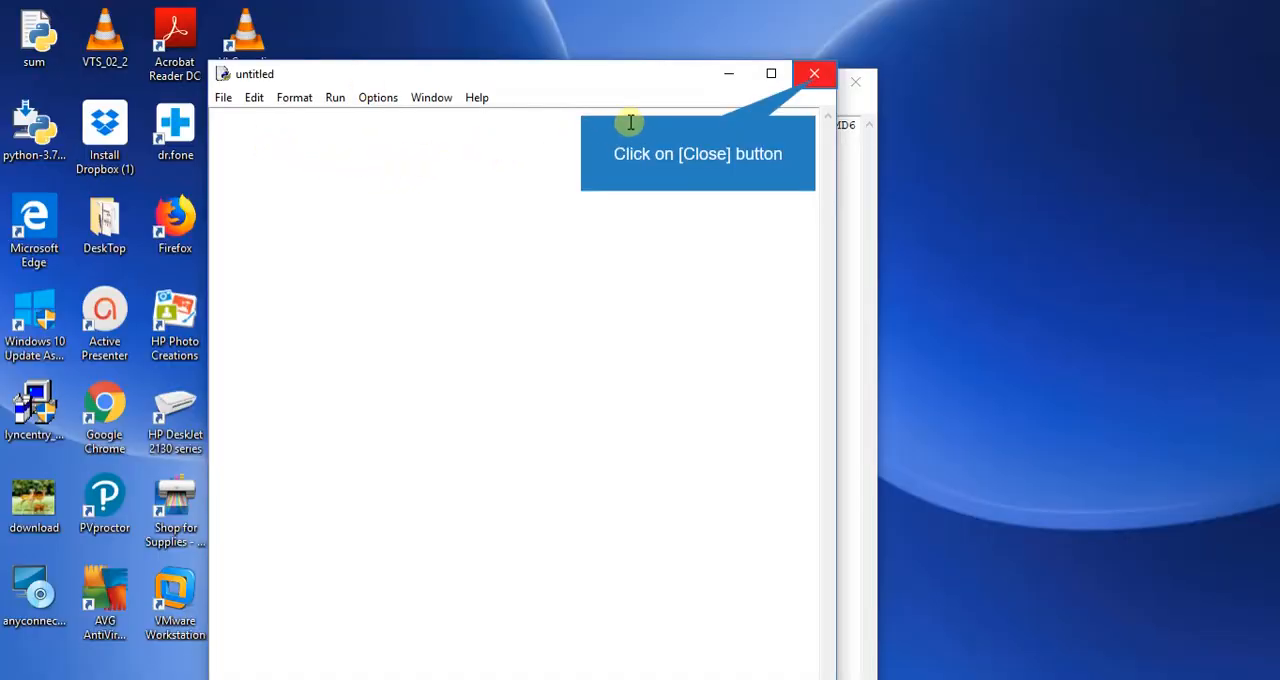
{"action": "left_click", "coordinate": [813, 74]}
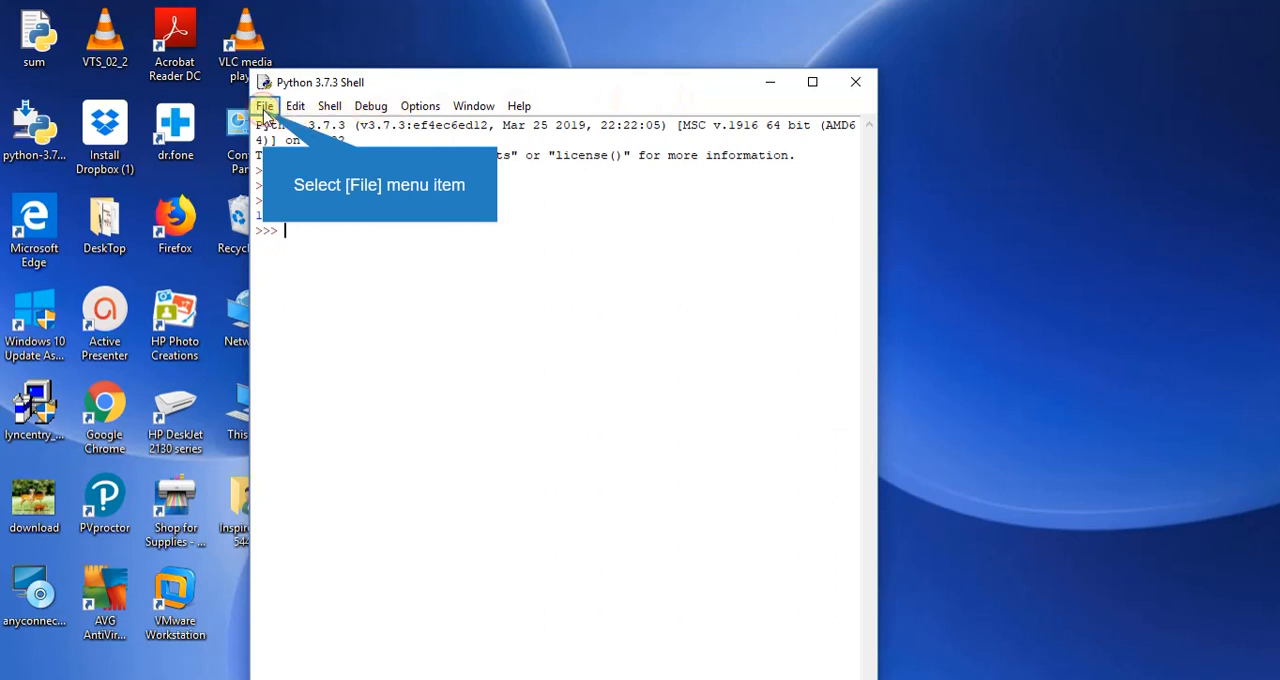
Create a new Python file containing the lines a=3, b=12 and print(a+b).
{"action": "left_click", "coordinate": [265, 108]}
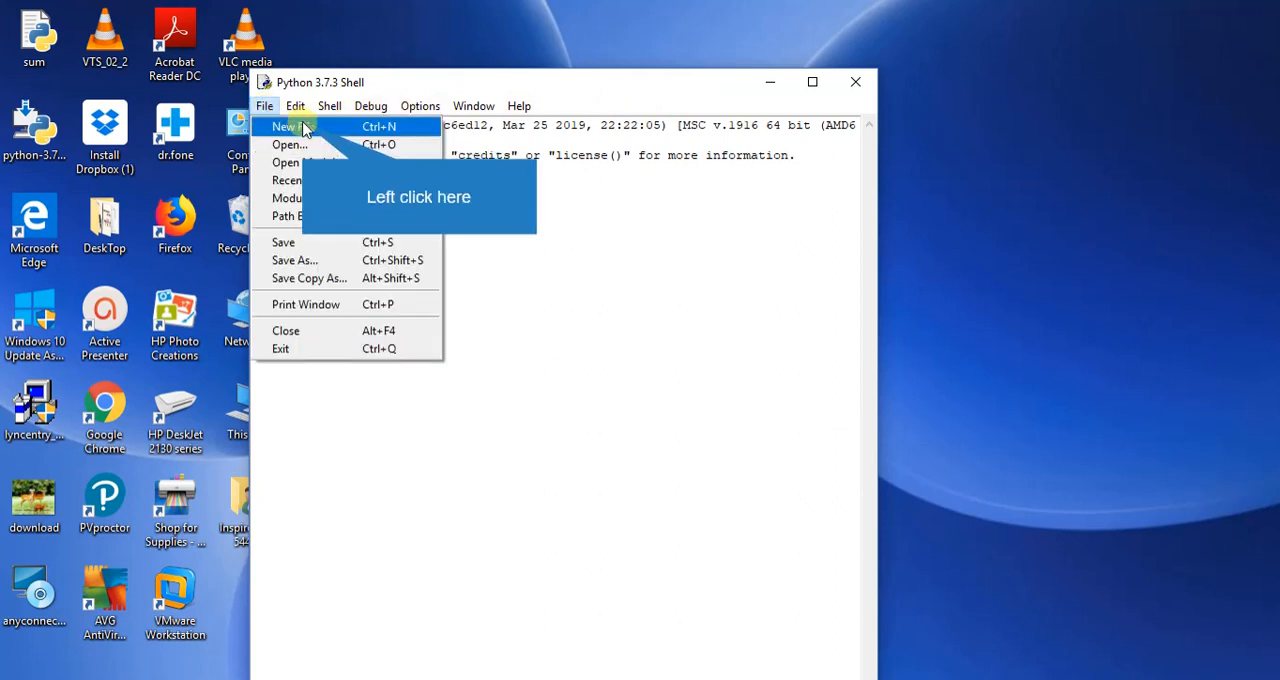
{"action": "left_click", "coordinate": [305, 128]}
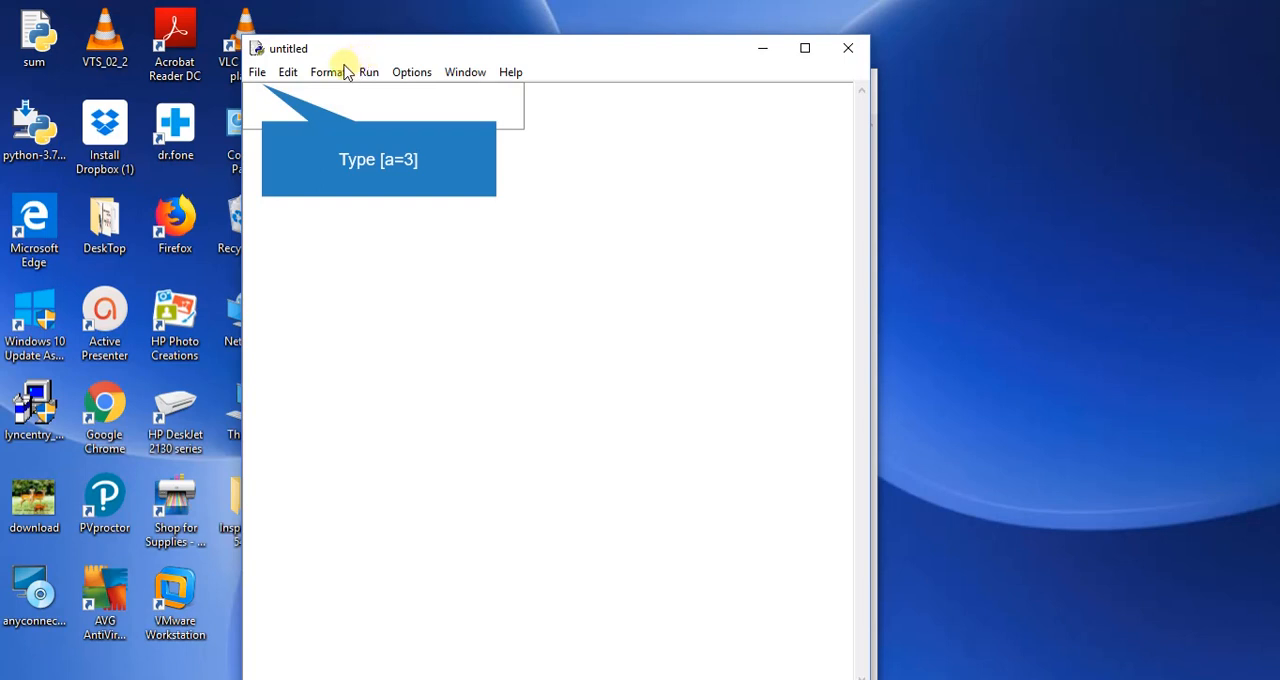
{"action": "type", "text": "a"}
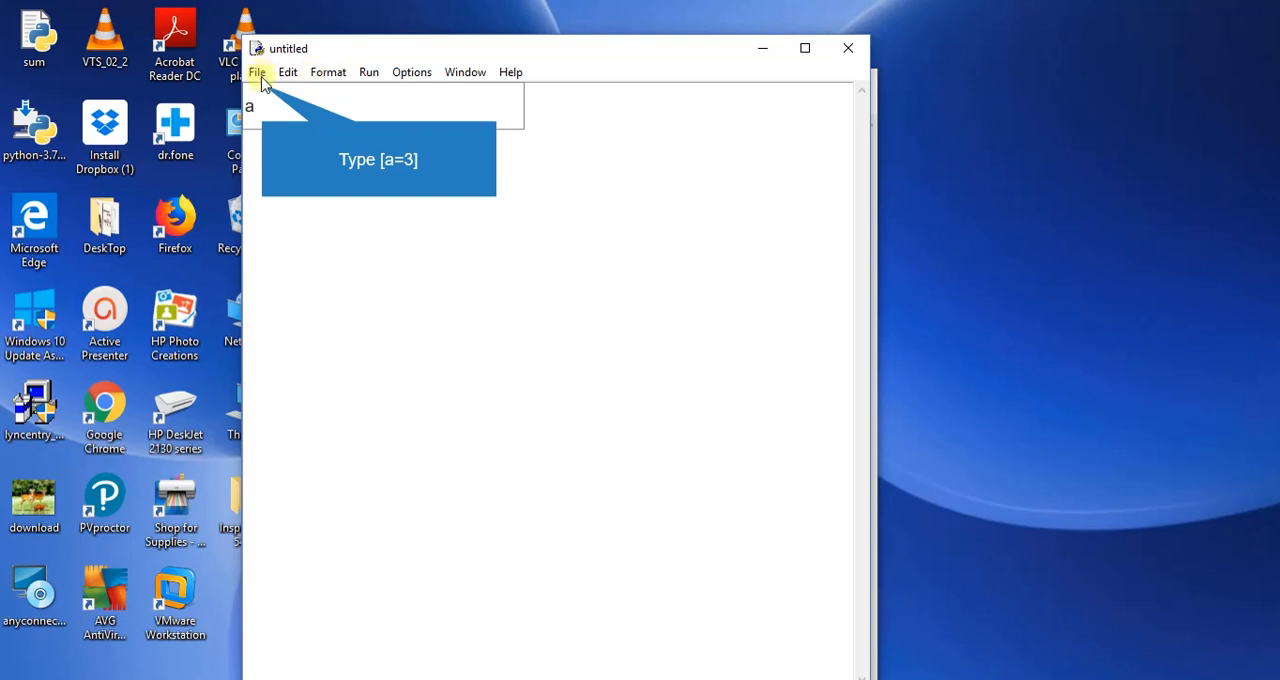
{"action": "type", "text": "=3"}
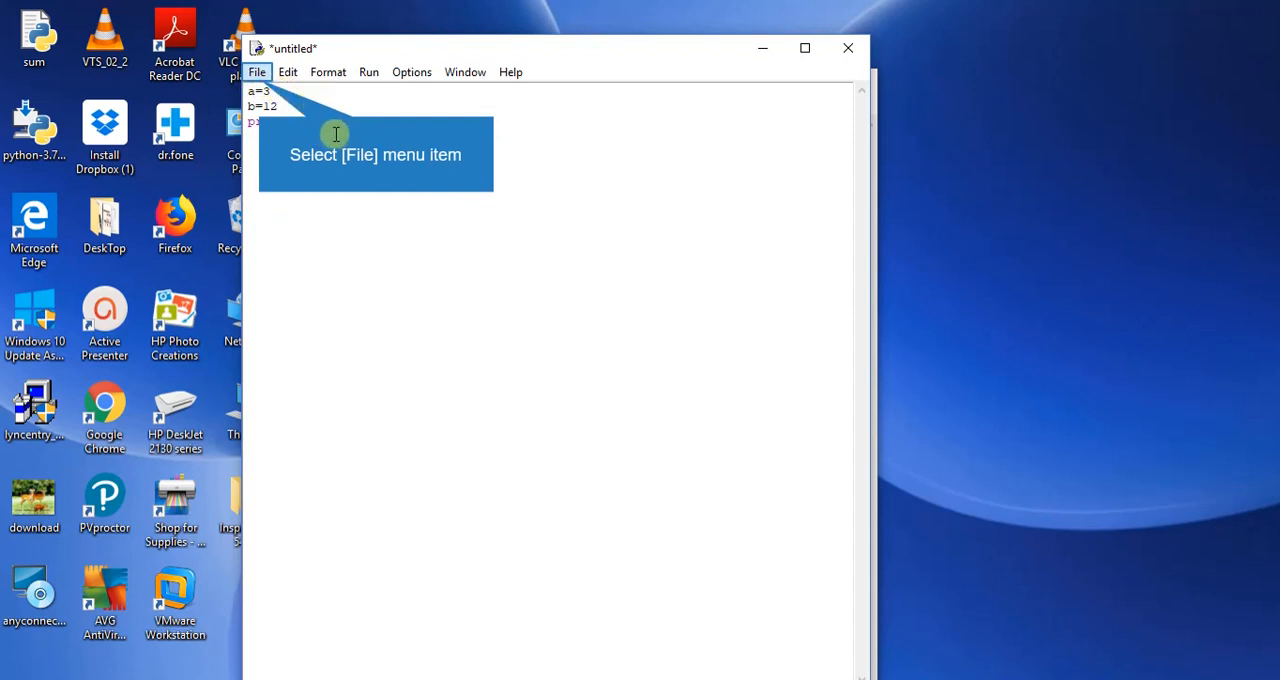
Save the new script to the Desktop as a Python file named "first script".
{"action": "left_click", "coordinate": [258, 74]}
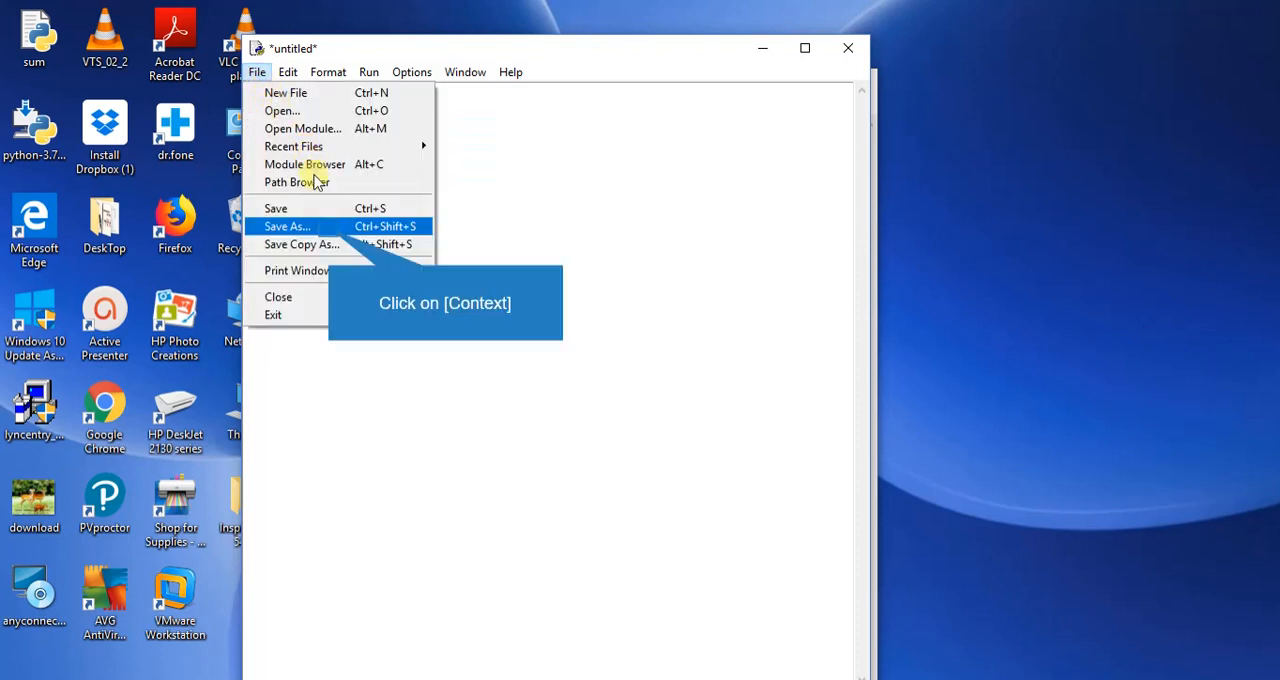
{"action": "left_click", "coordinate": [329, 228]}
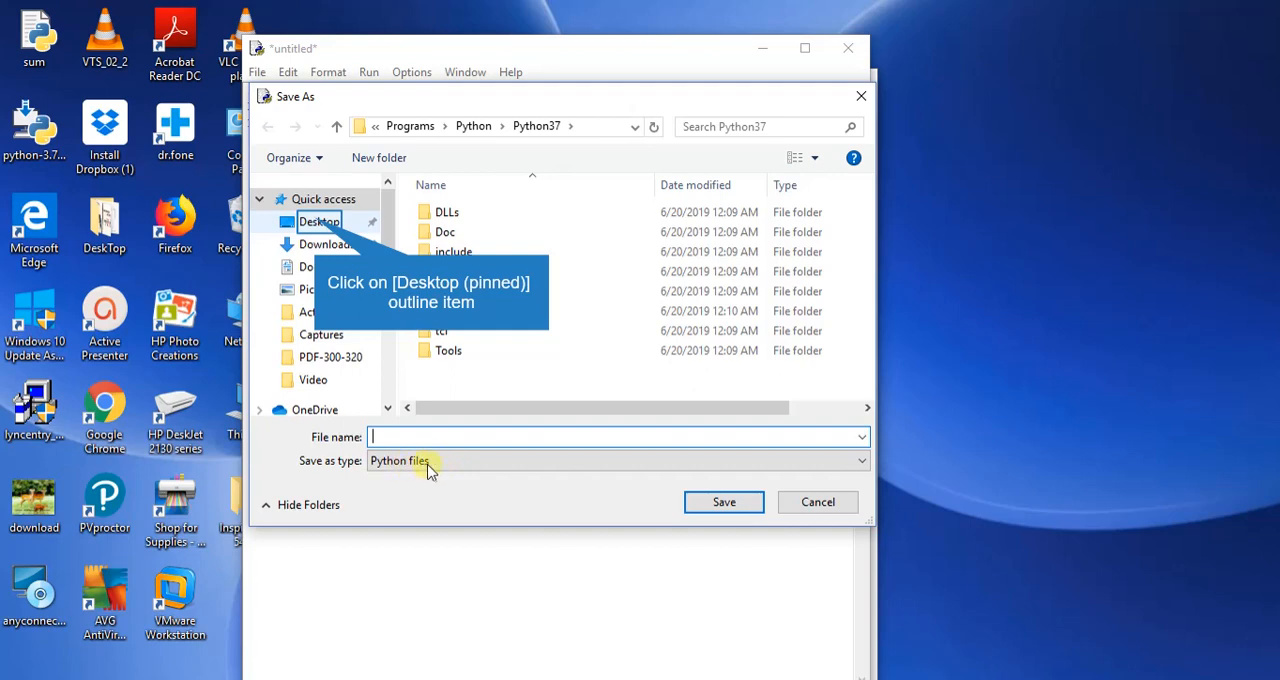
{"action": "left_click", "coordinate": [316, 222]}
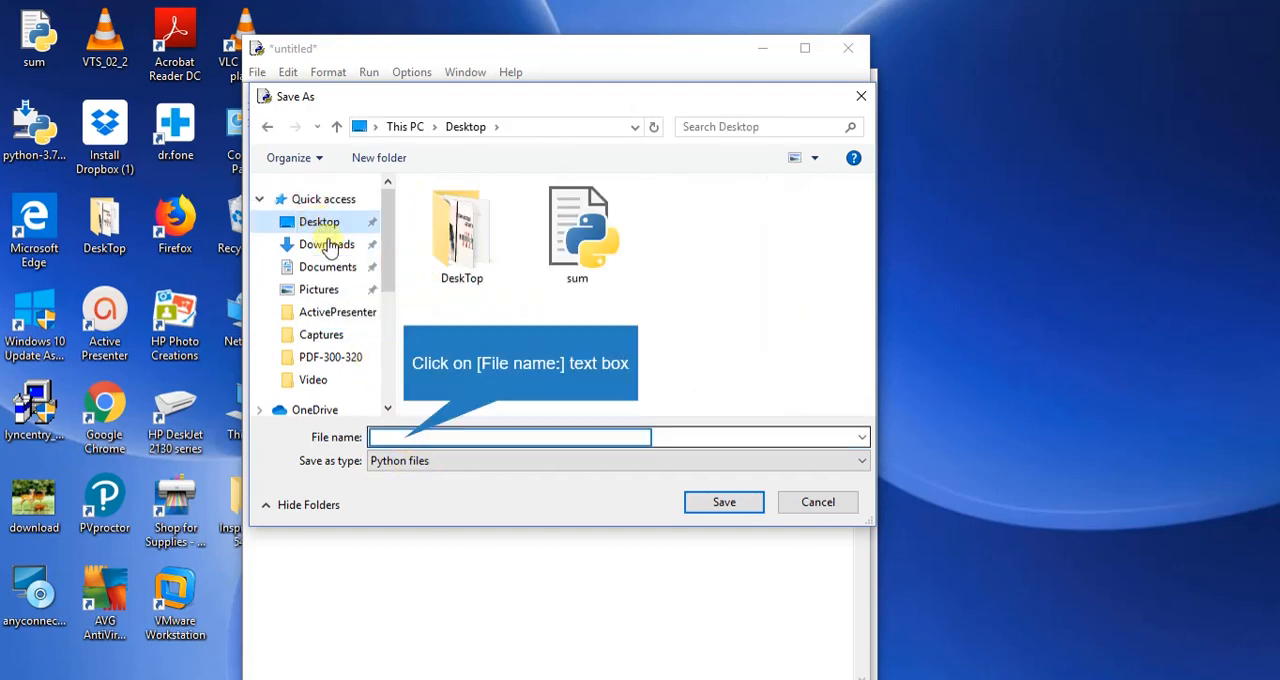
{"action": "left_click", "coordinate": [433, 437]}
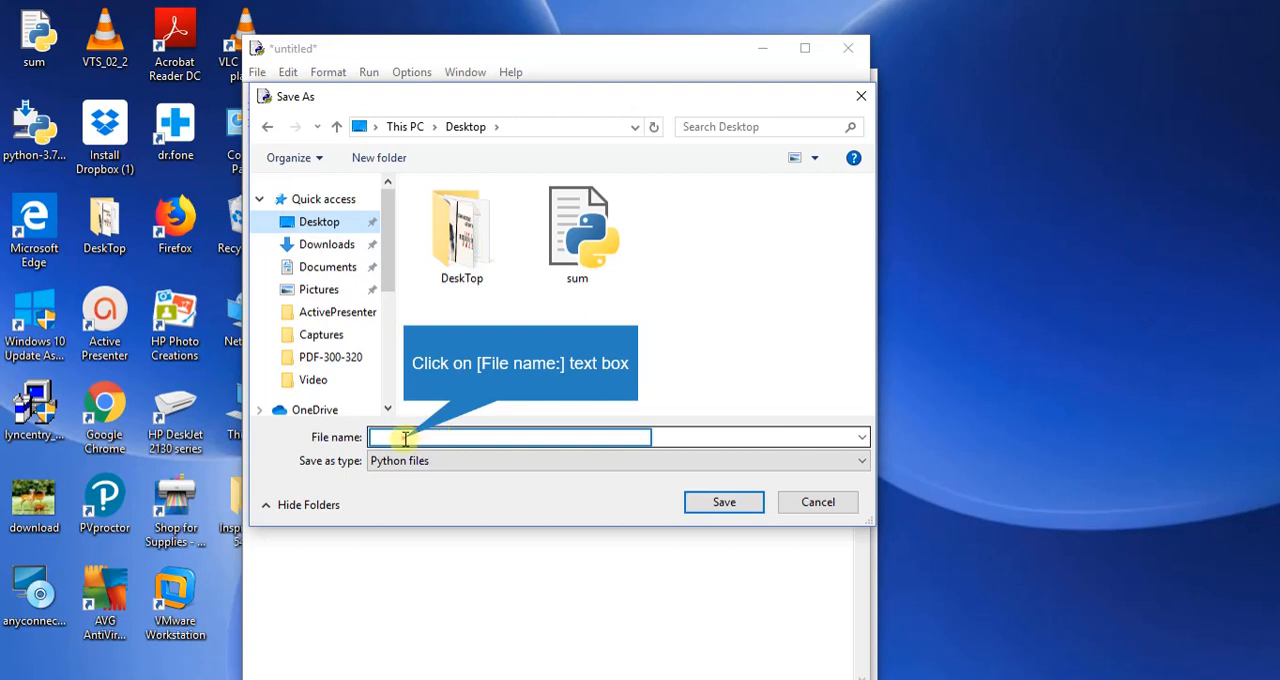
{"action": "type", "text": "f"}
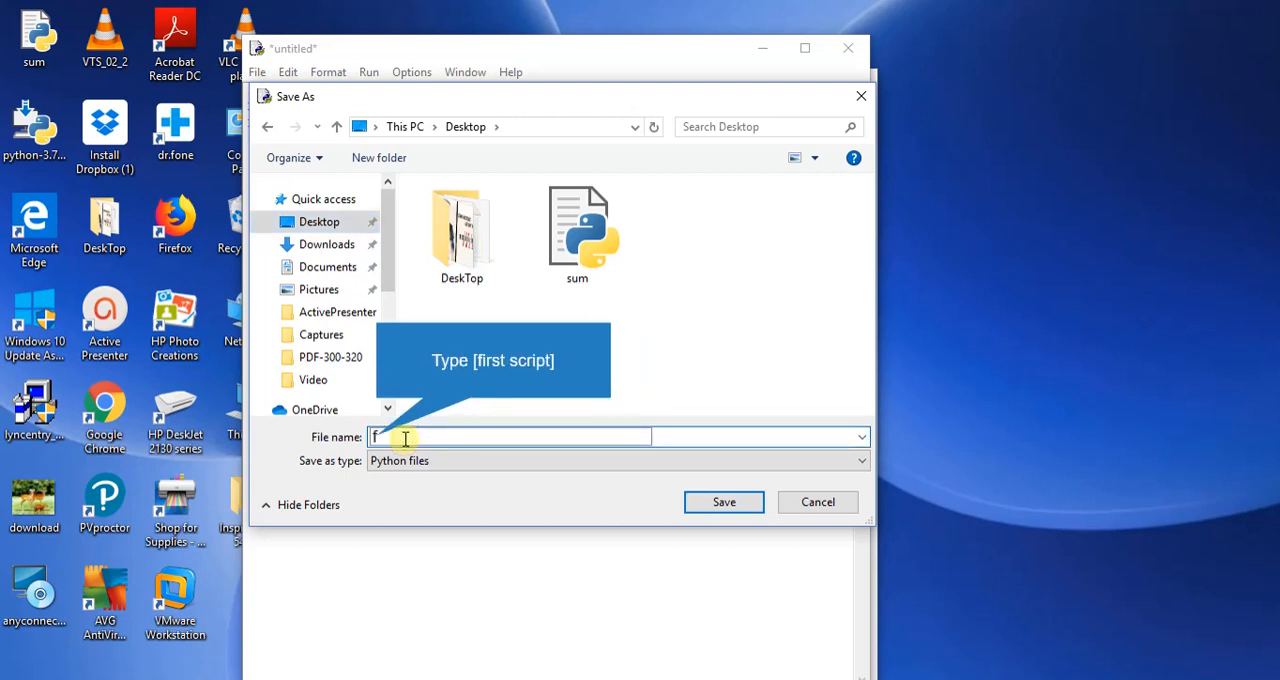
{"action": "type", "text": "irst script"}
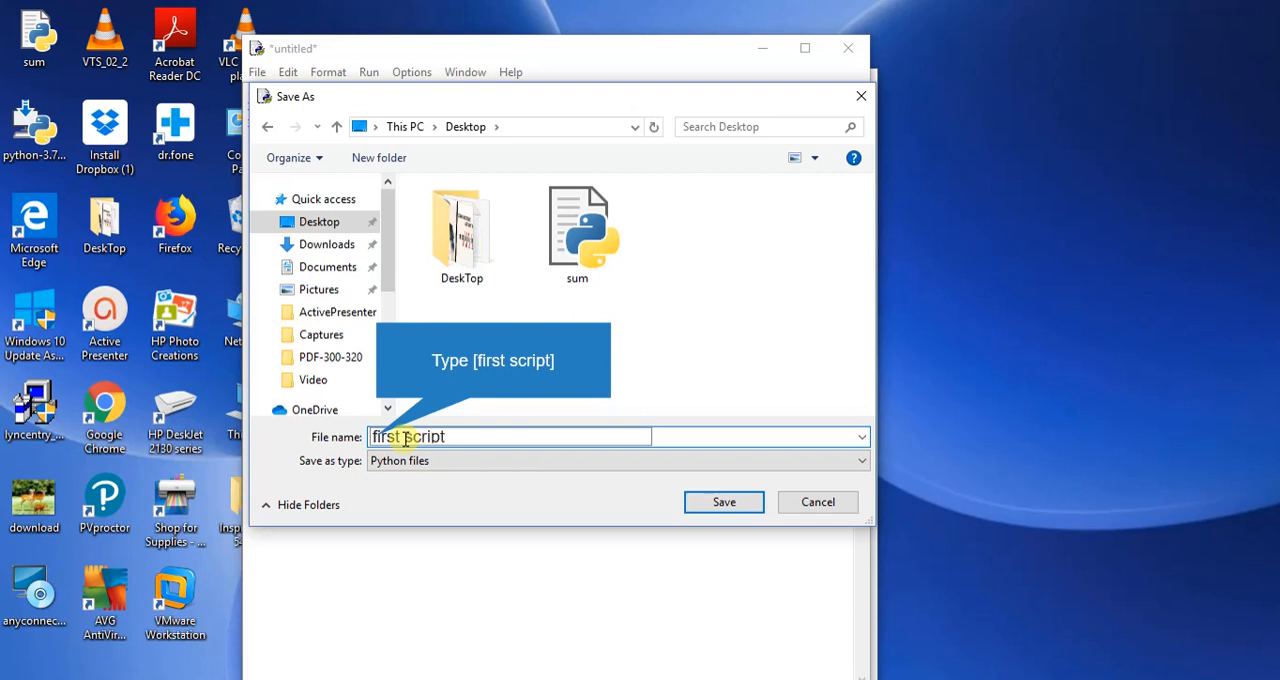
{"action": "left_click", "coordinate": [724, 500]}
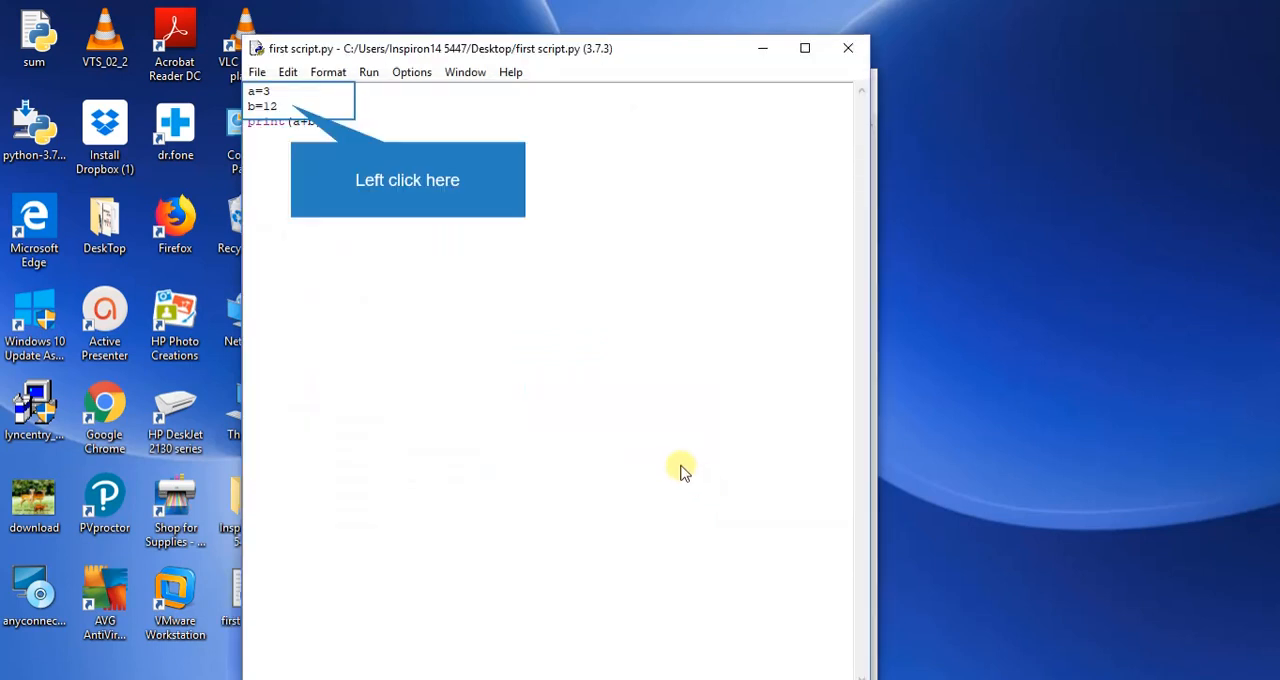
Insert the line print("Hello World") between b=12 and print(a+b) in the script.
{"action": "left_click", "coordinate": [292, 105]}
{"action": "key", "text": "Return"}
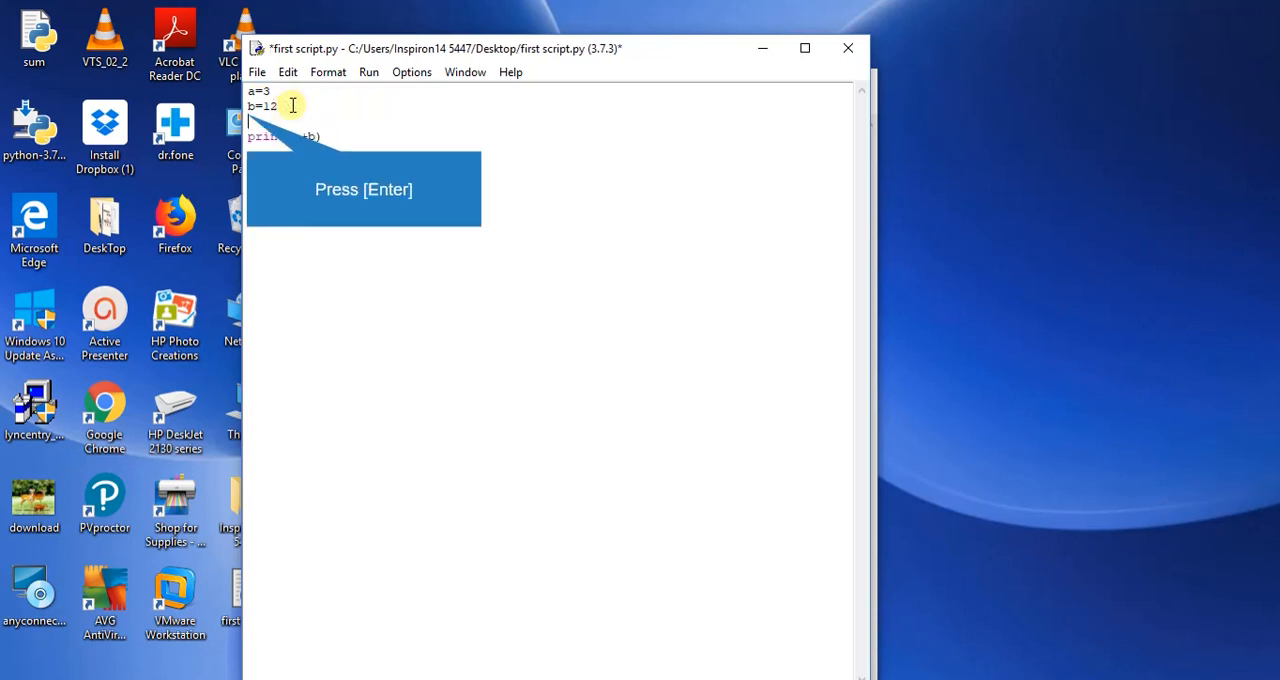
{"action": "type", "text": "pr"}
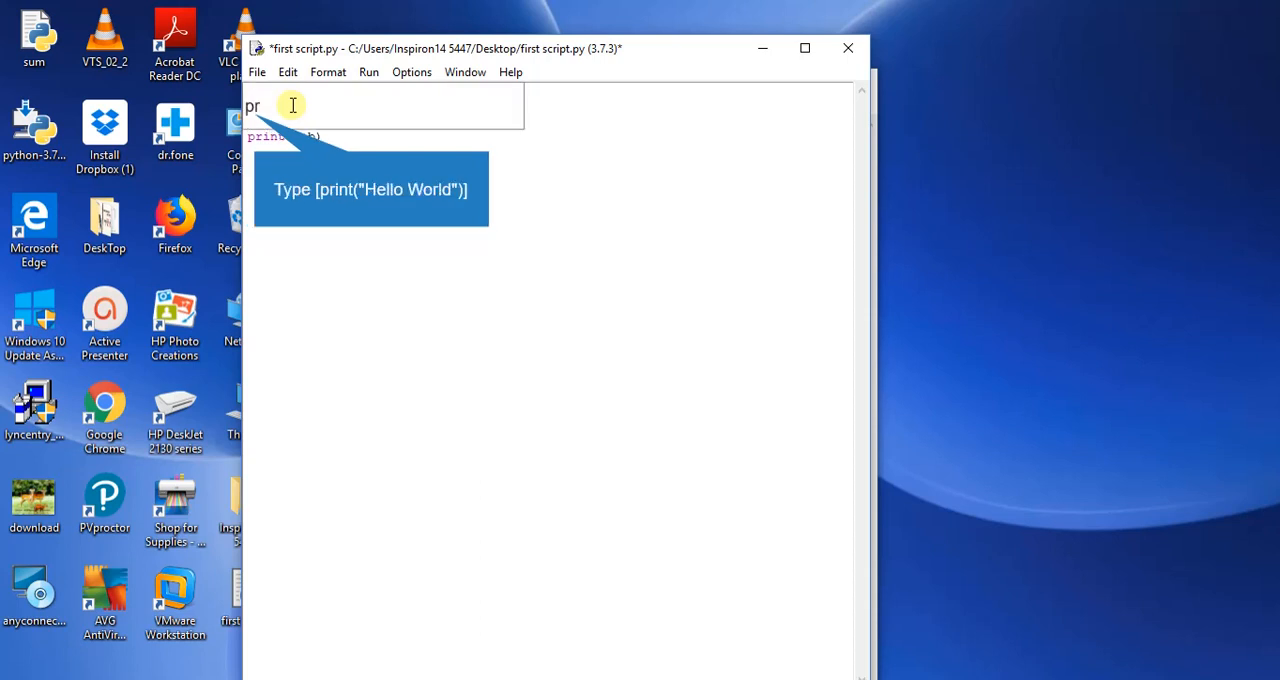
{"action": "type", "text": "int(\"Hello World"}
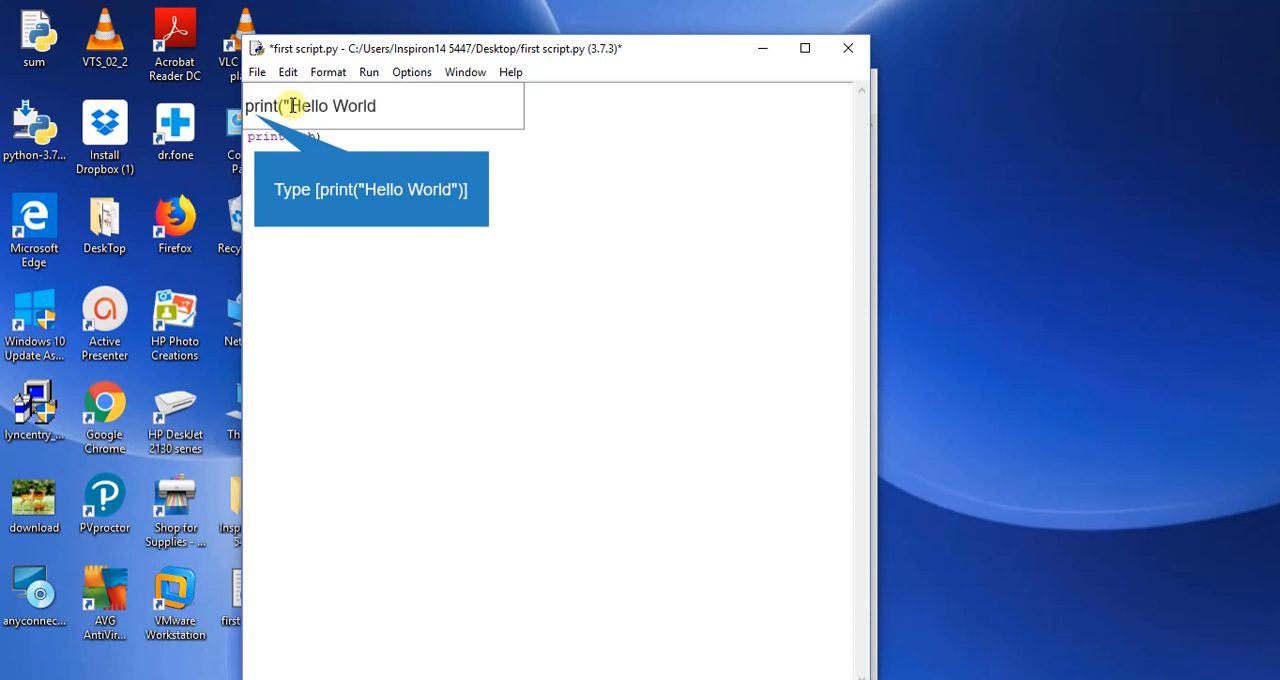
{"action": "type", "text": ")"}
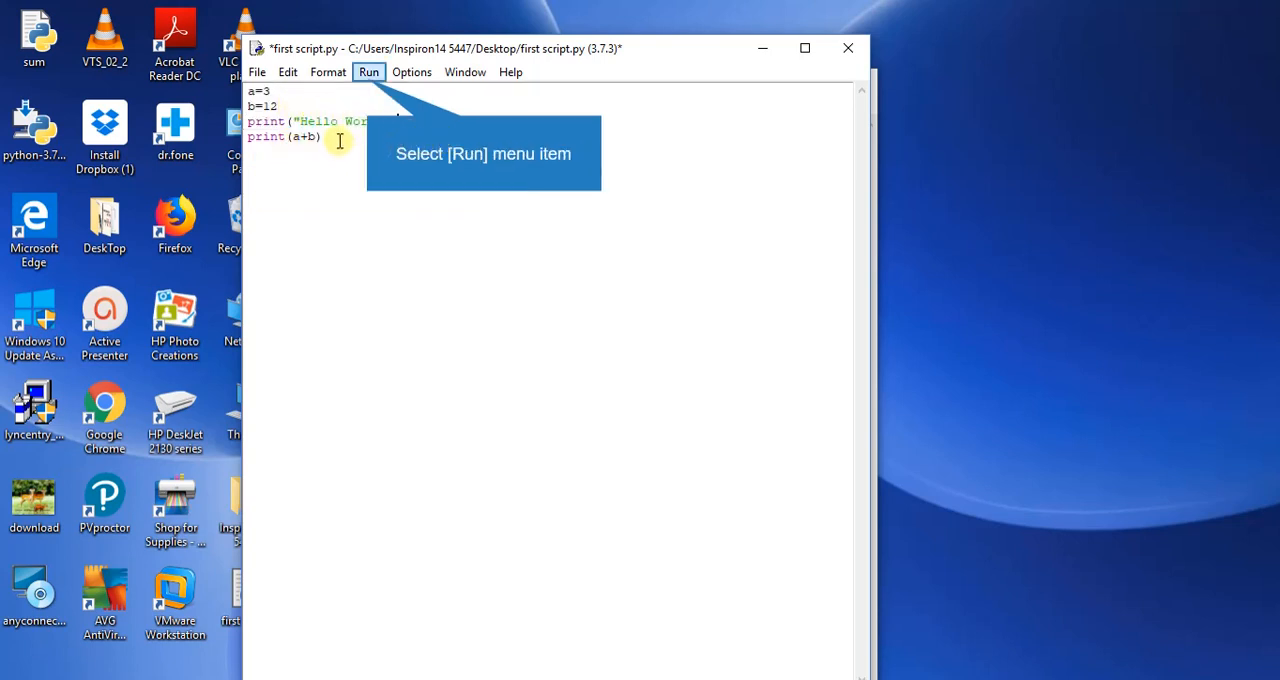
Run the edited first script.py as a module.
{"action": "left_click", "coordinate": [369, 76]}
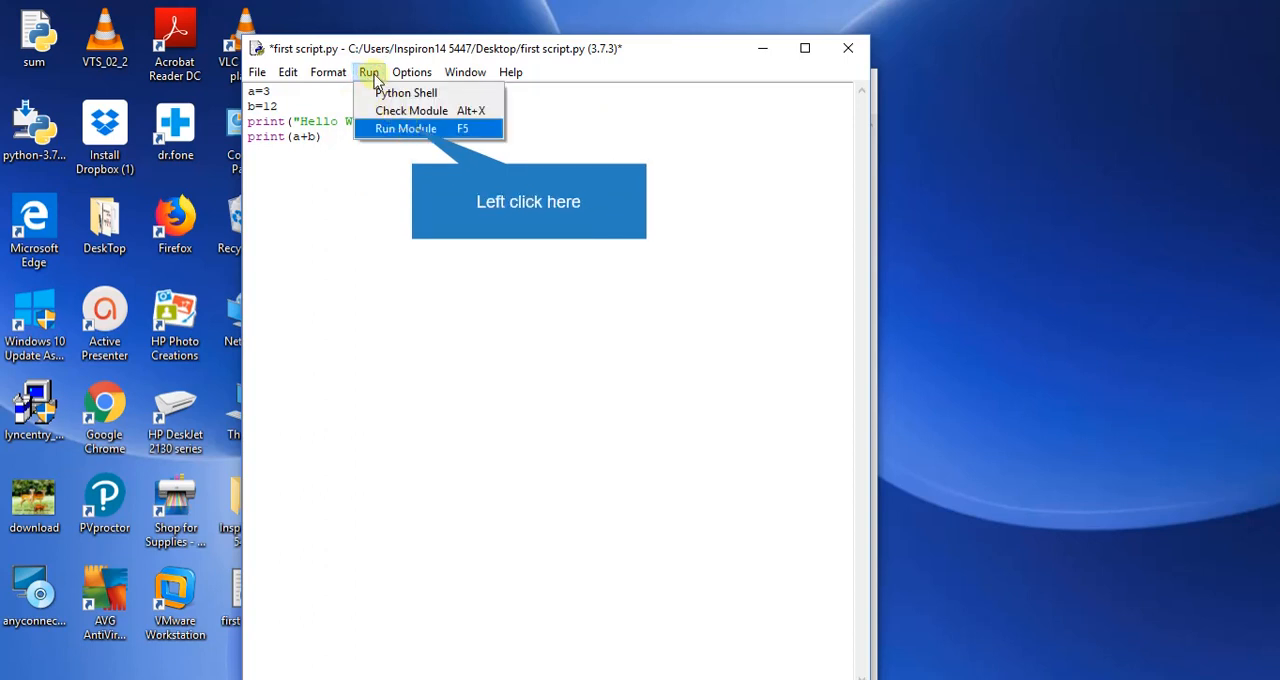
{"action": "left_click", "coordinate": [414, 129]}
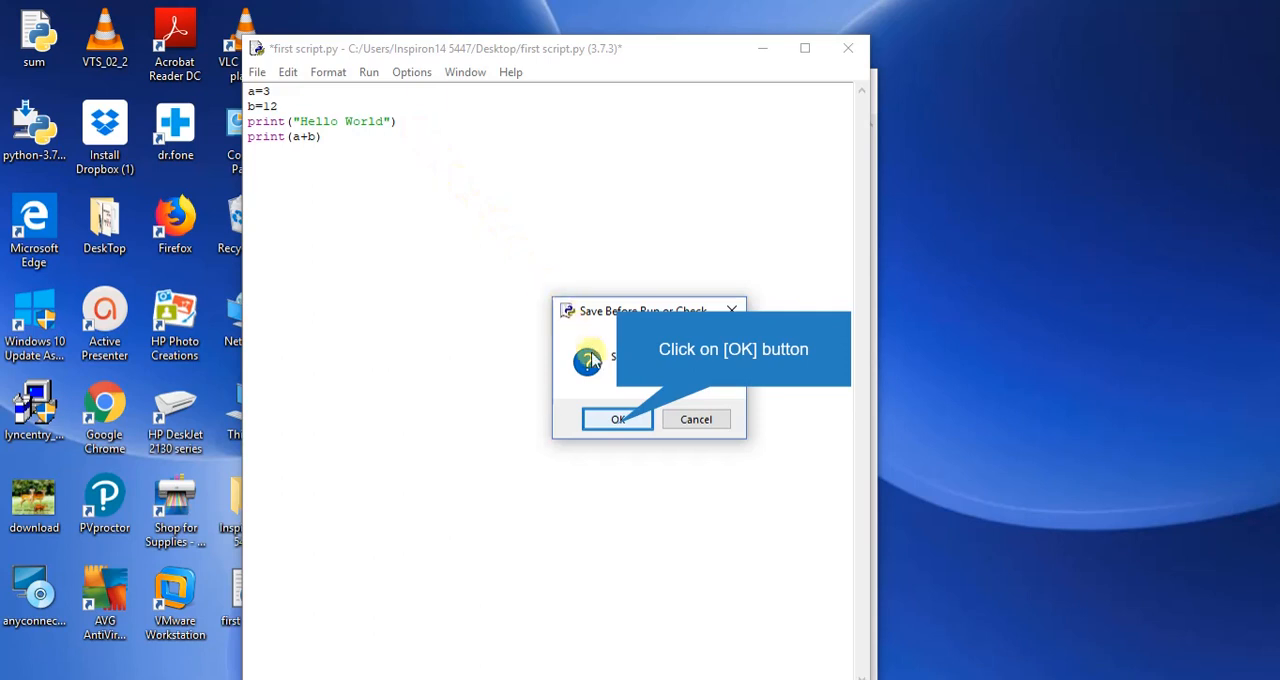